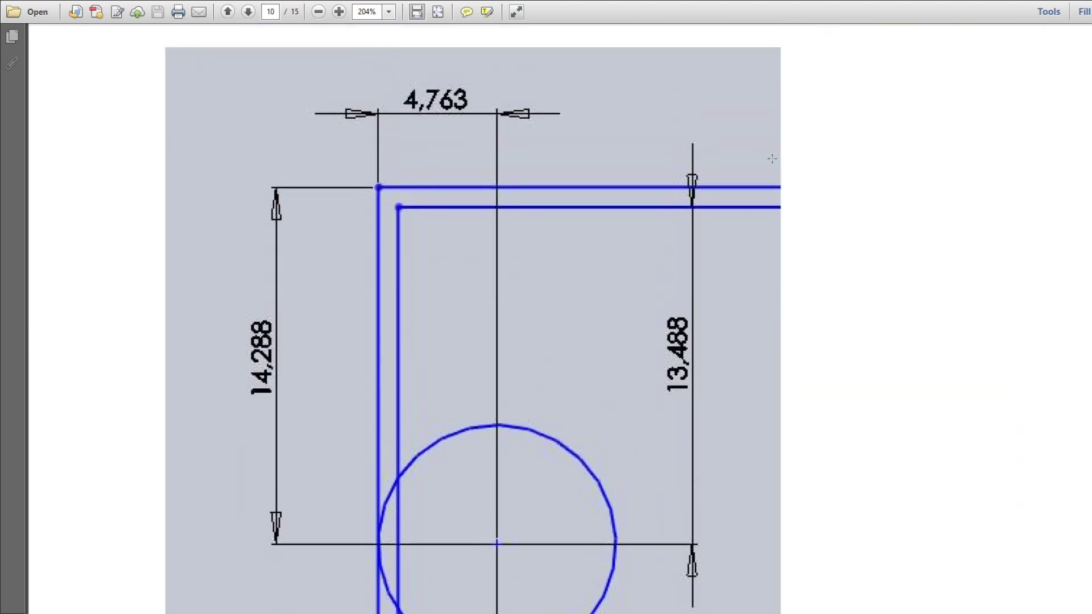
scroll(902, 171, up, 1)
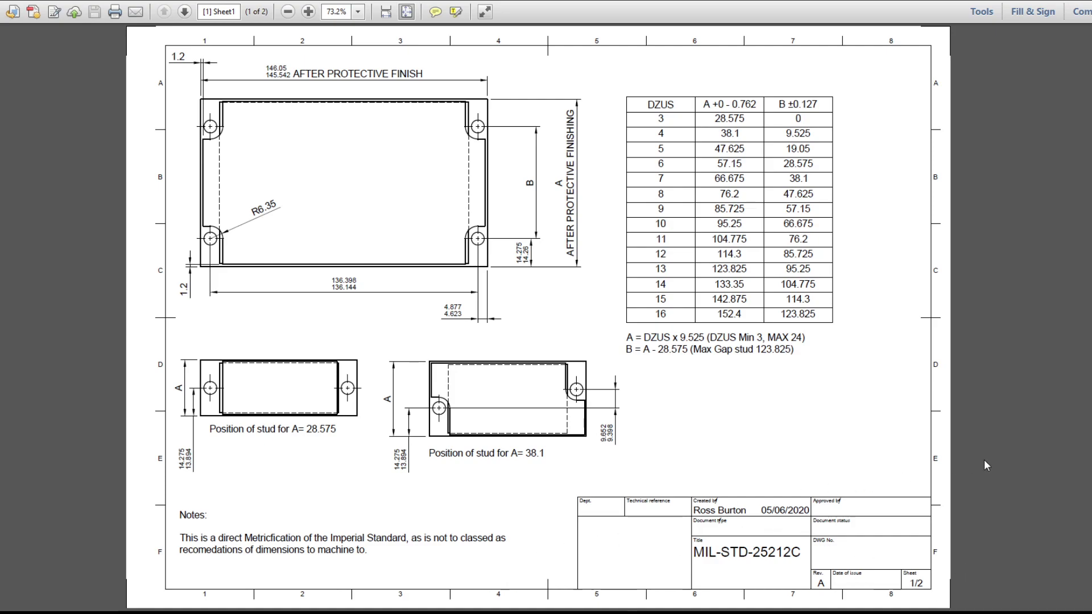
scroll(1004, 356, down, 2)
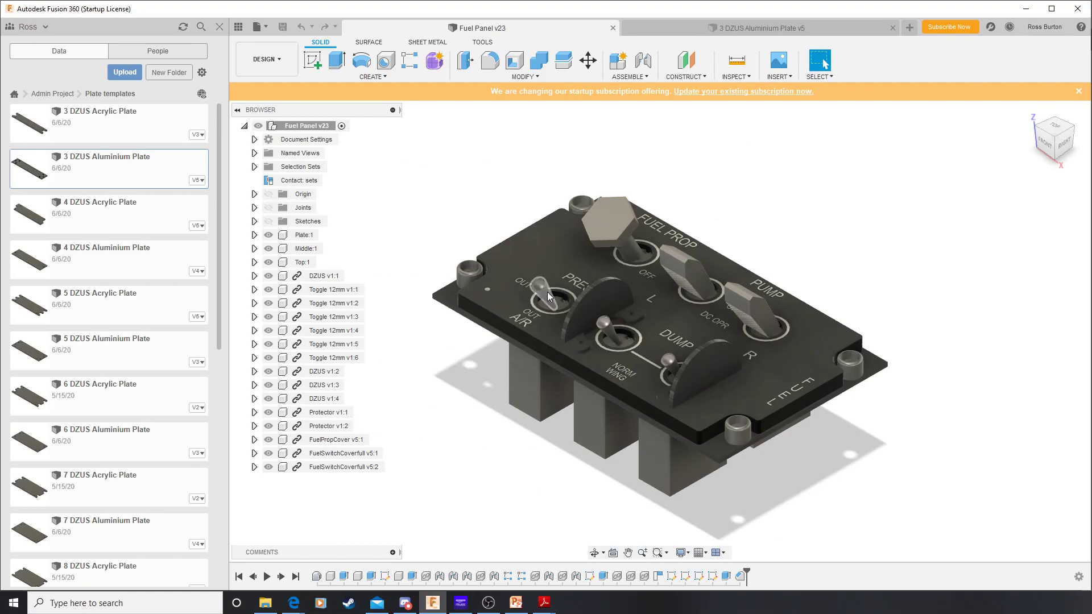
Hide the data panel, create a new empty design, and check the reference drawing in the PDF viewer
click(220, 27)
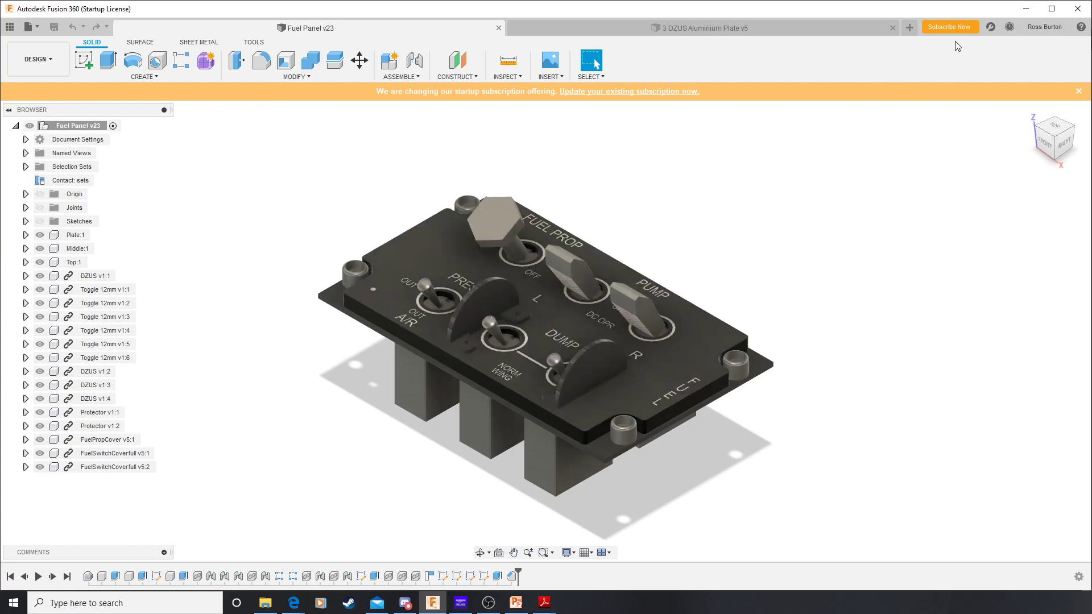
click(910, 30)
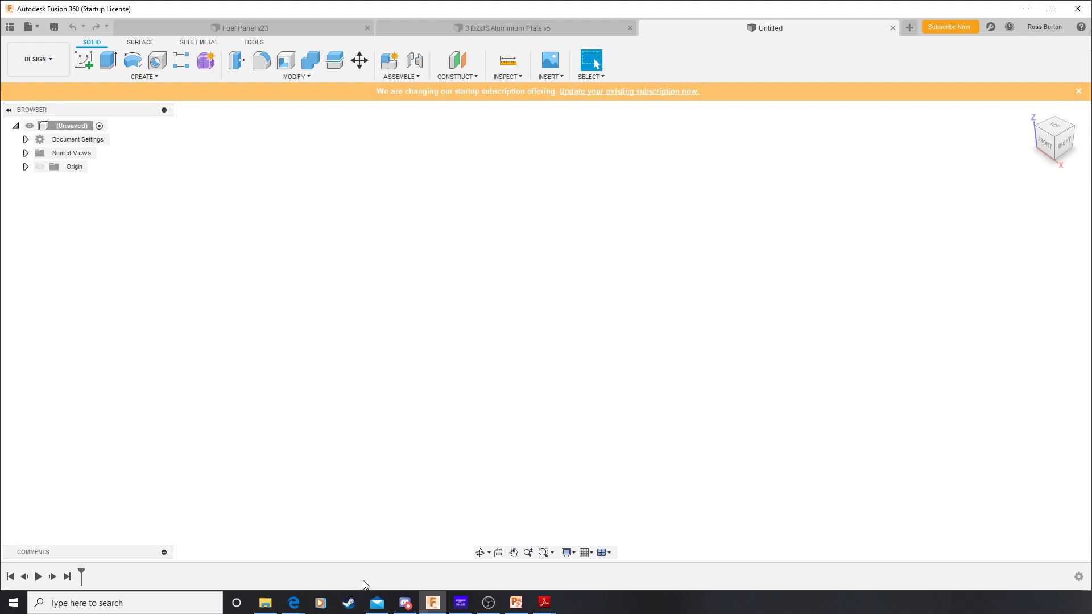
click(543, 604)
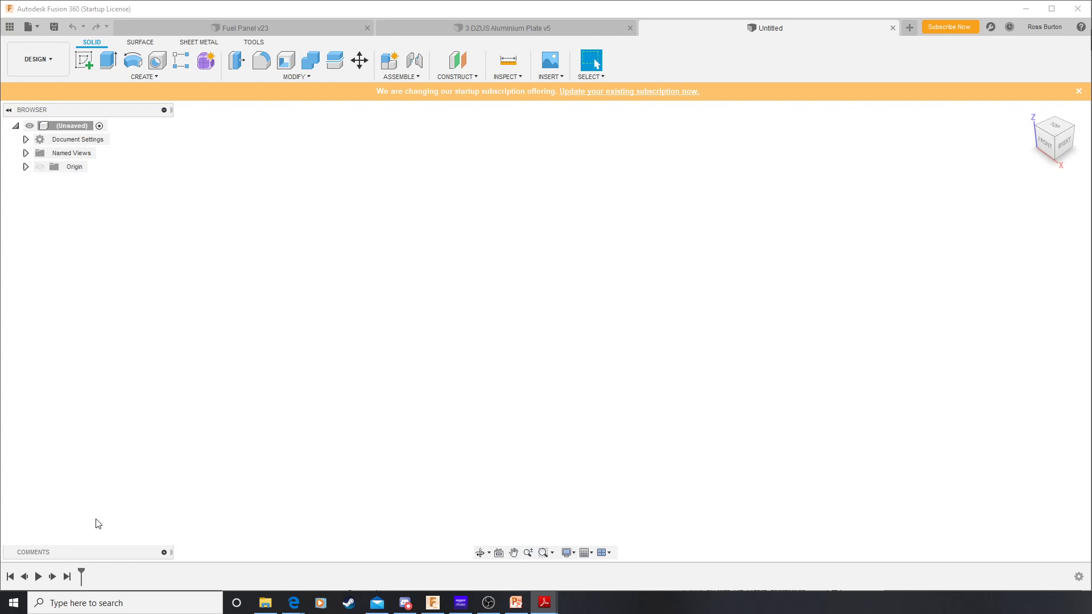
Start a sketch on the horizontal XY plane and draw a two-point rectangle about 100 by 50 mm from the origin
click(87, 65)
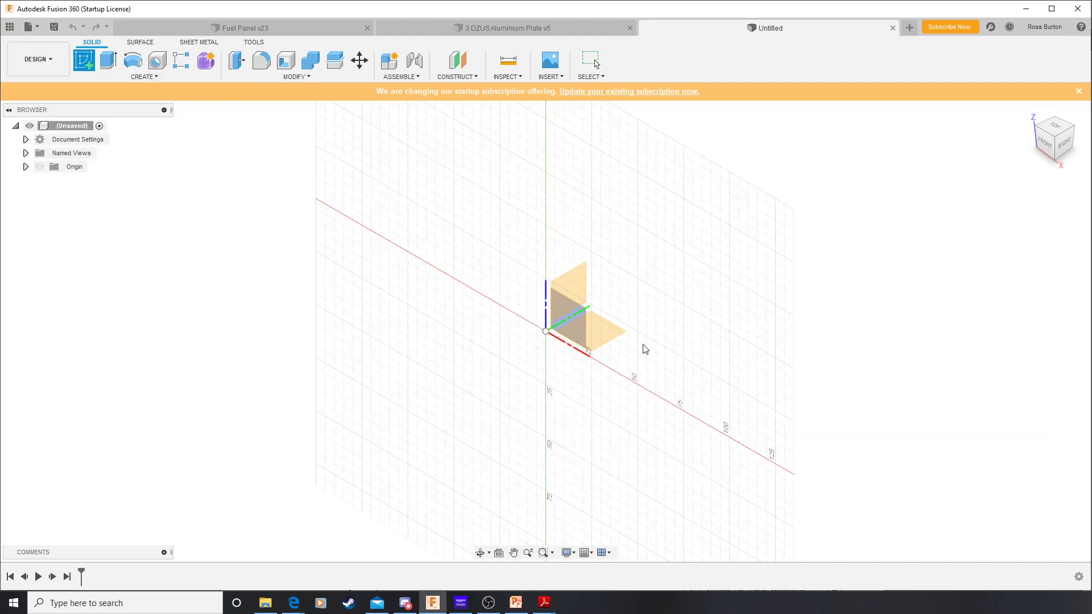
click(595, 336)
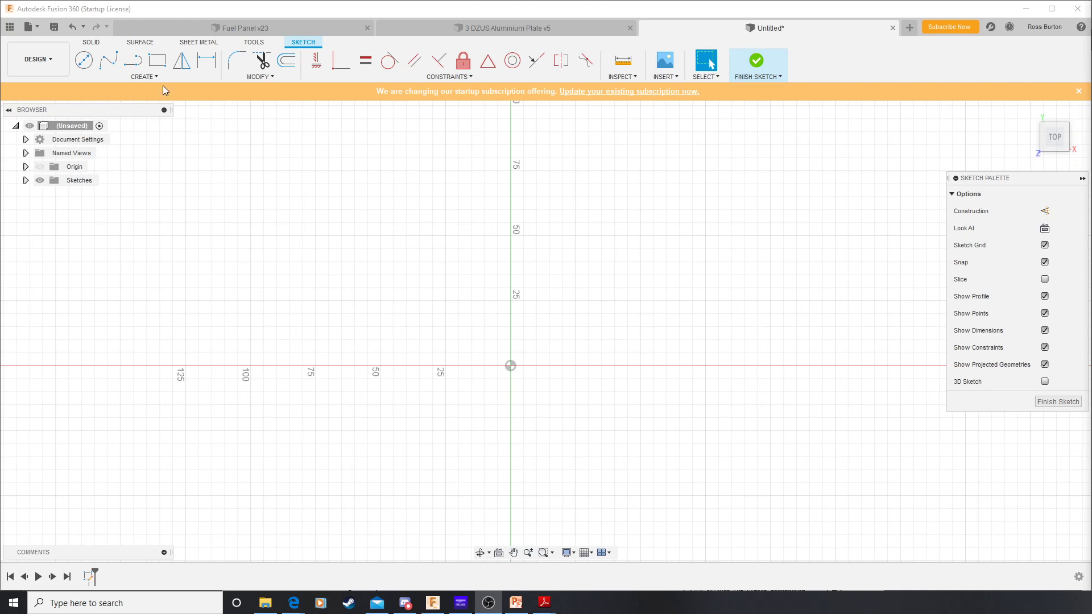
click(157, 60)
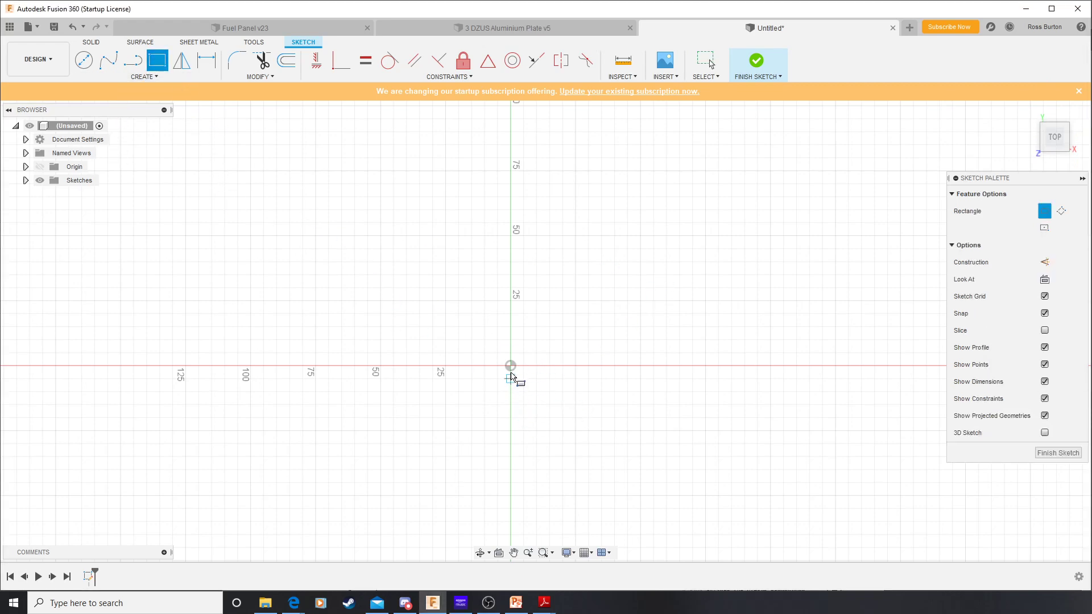
click(510, 365)
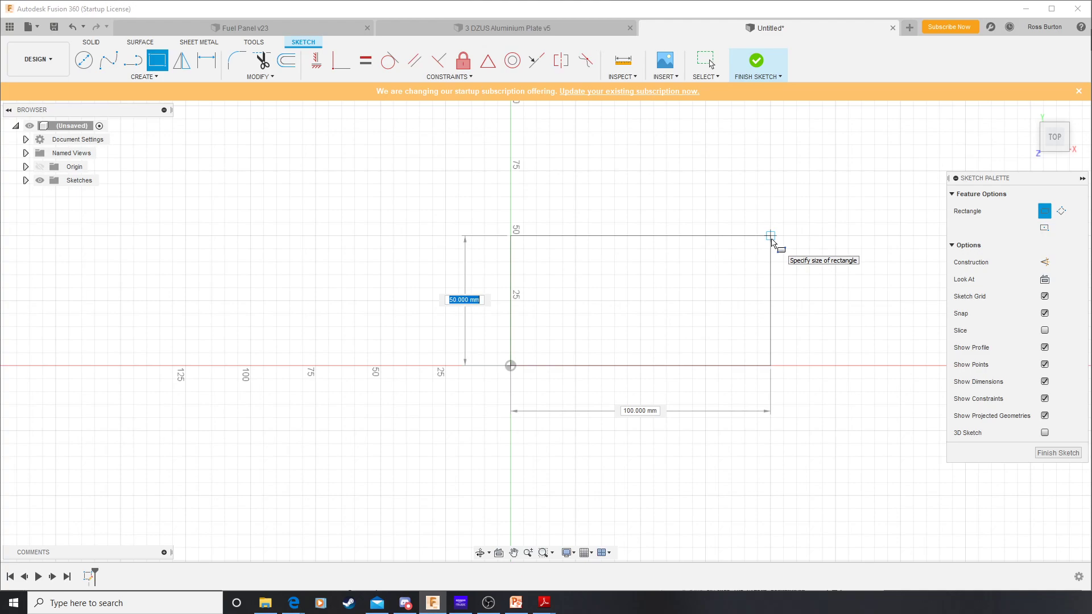
click(772, 240)
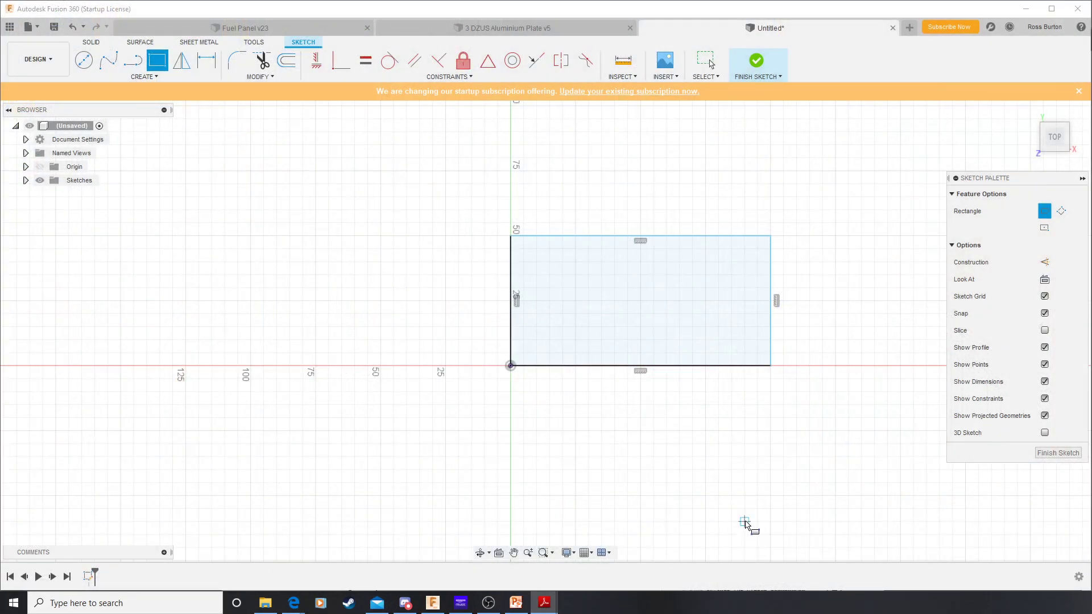
Dimension the rectangle's vertical side to 85.325 mm
click(210, 61)
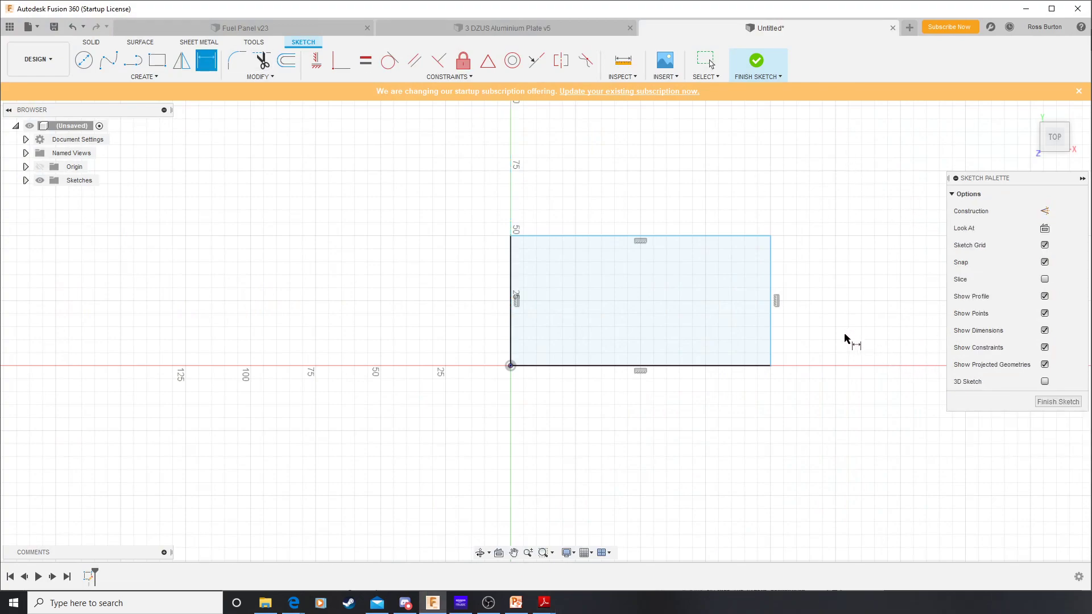
click(772, 335)
click(870, 301)
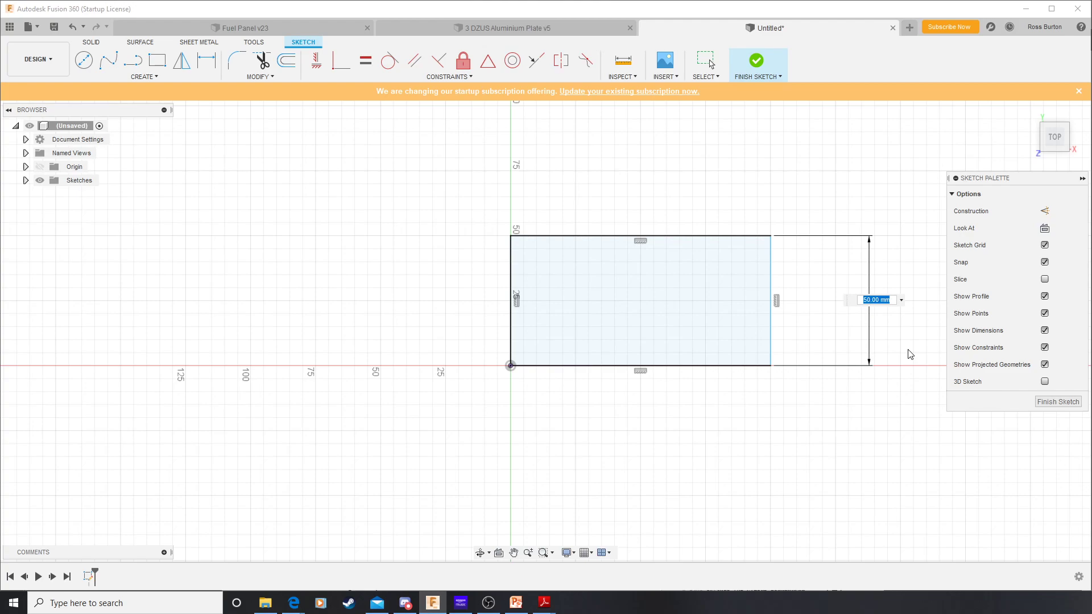
text(85.325)
key(Return)
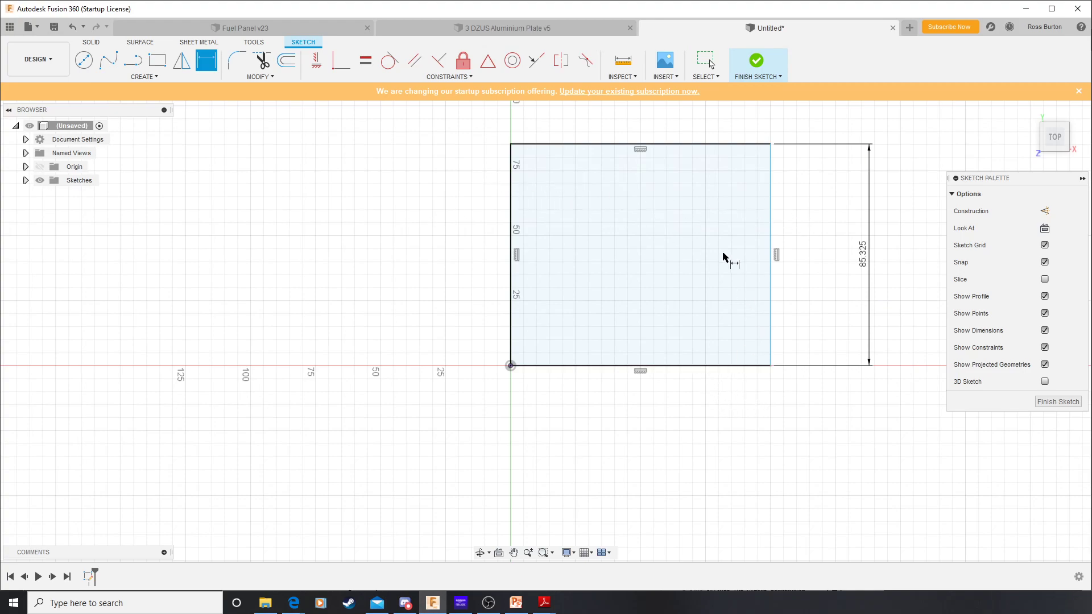
Dimension the distance between the rectangle's two vertical sides to 145.65 mm
scroll(657, 409, down, 1)
scroll(752, 129, down, 1)
scroll(768, 142, up, 2)
scroll(746, 441, down, 1)
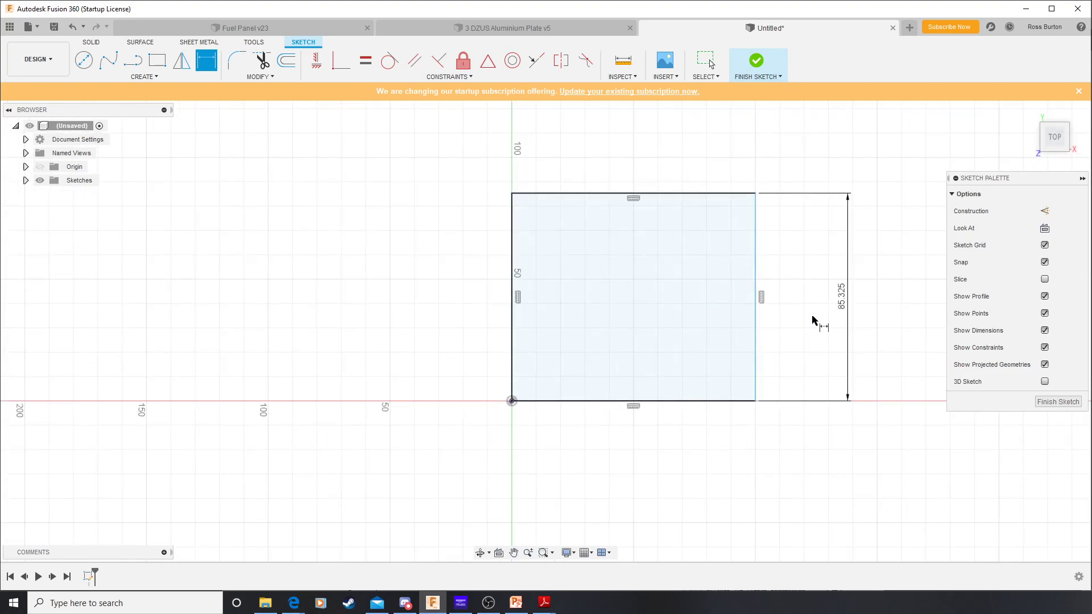
scroll(796, 317, up, 1)
scroll(654, 441, down, 2)
scroll(654, 440, down, 1)
scroll(731, 249, up, 2)
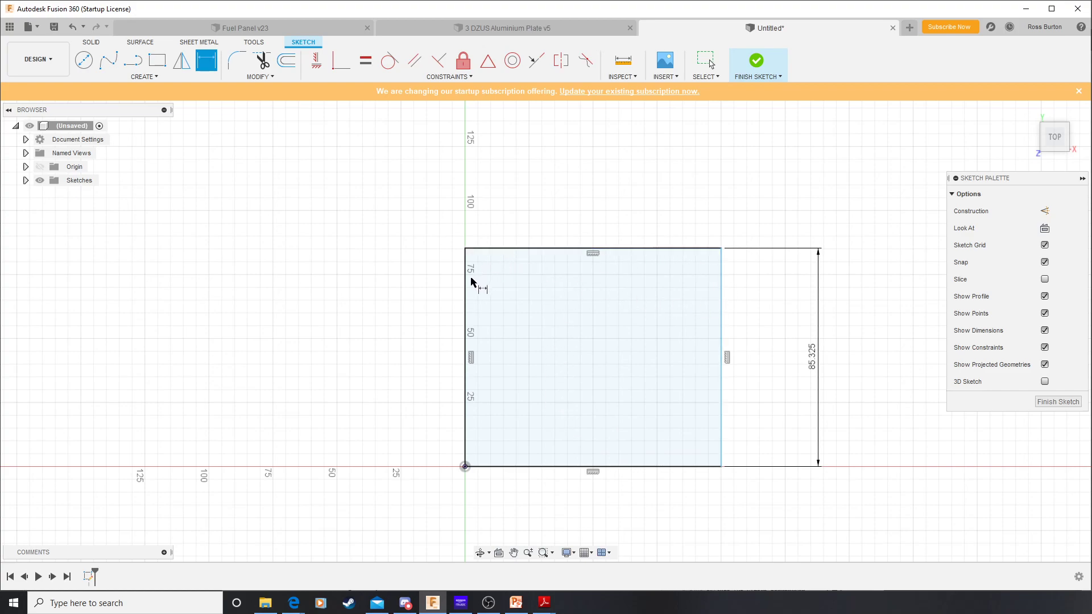
click(465, 303)
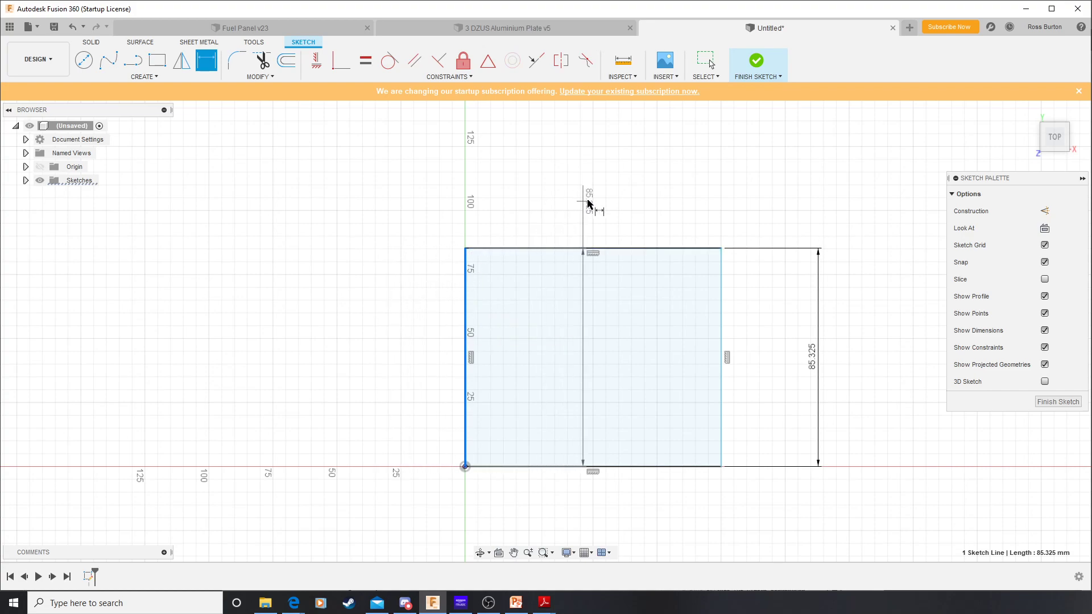
click(722, 312)
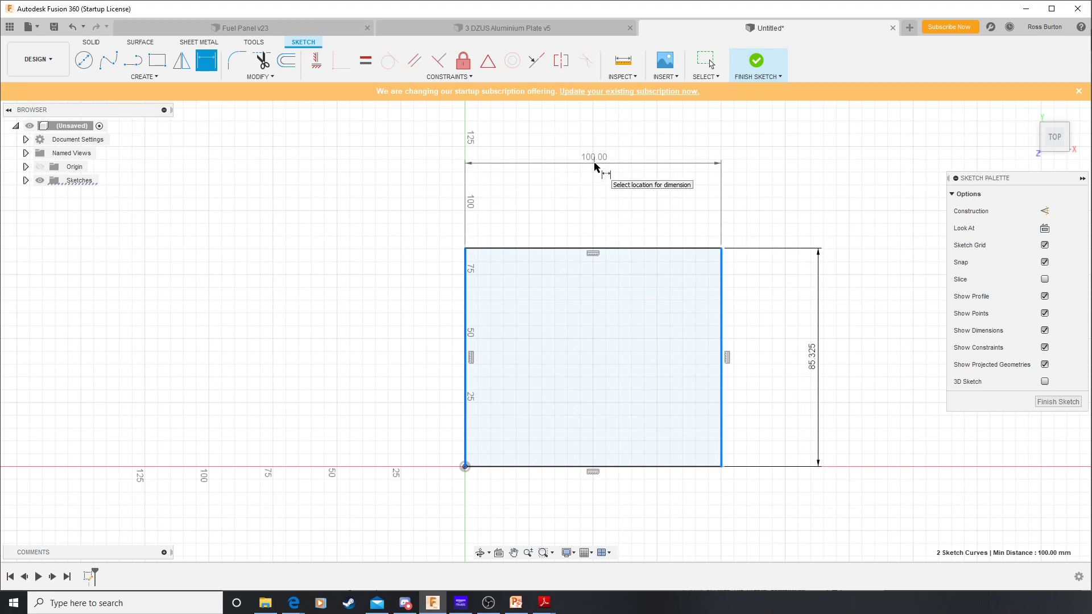
click(596, 166)
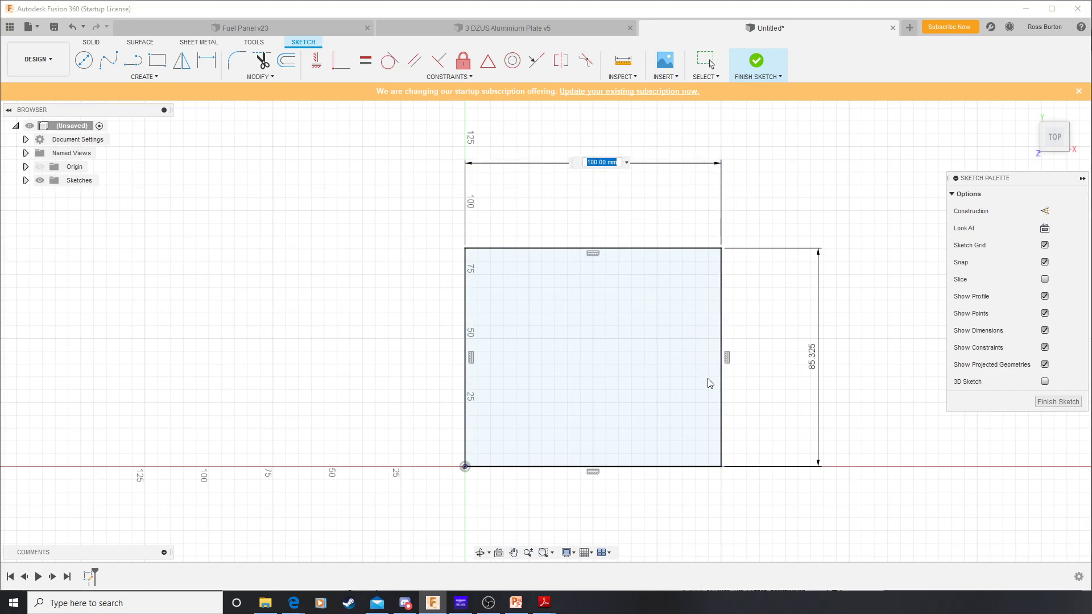
text(145.65)
key(Return)
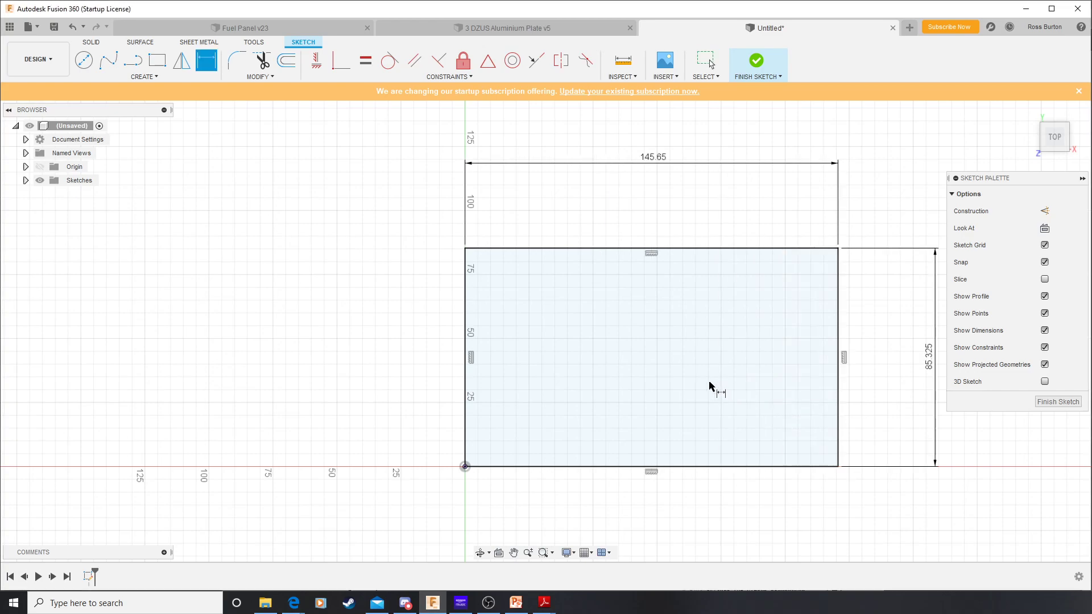
Finish the rectangle sketch and reopen it for editing
click(1058, 403)
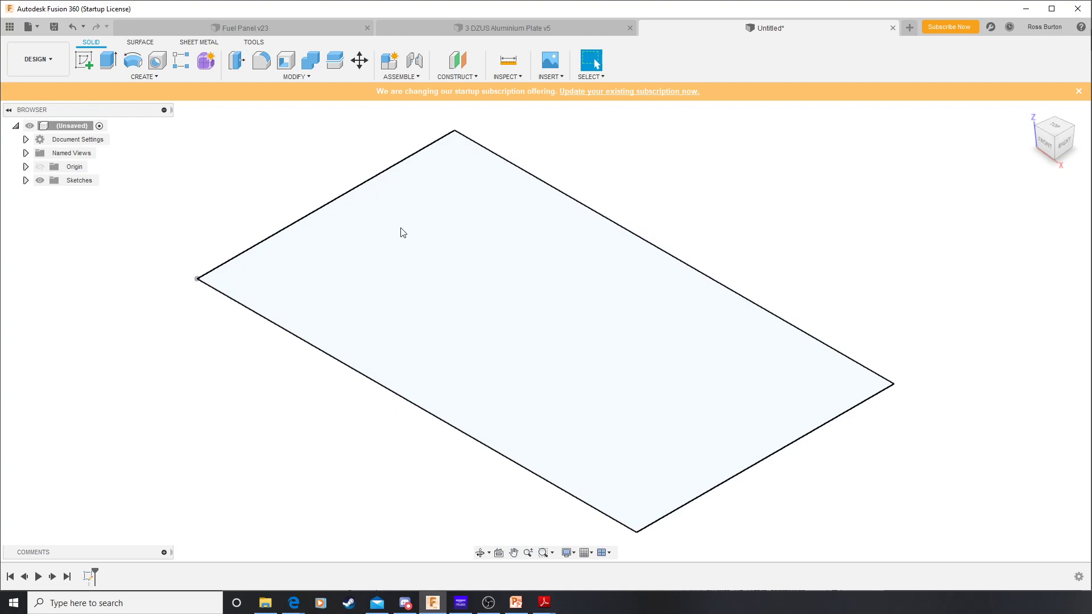
click(26, 181)
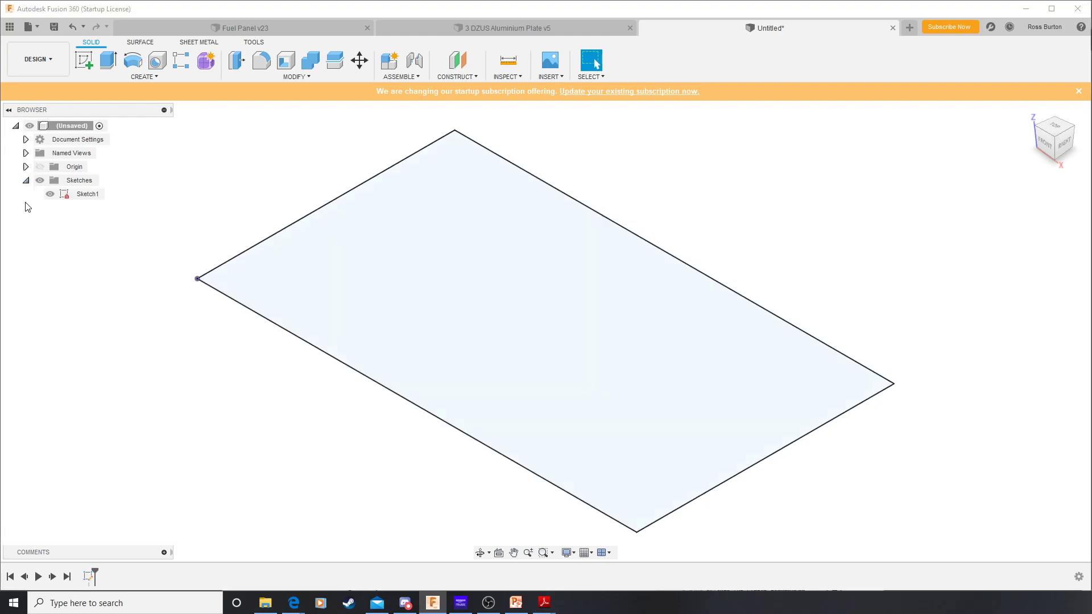
right_click(81, 196)
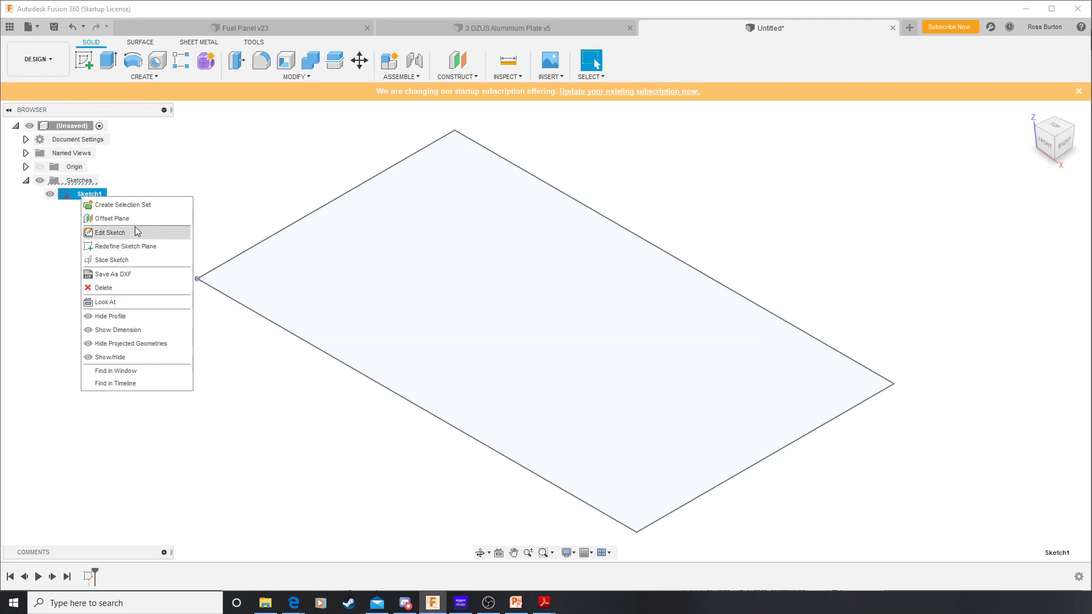
click(250, 450)
right_click(88, 577)
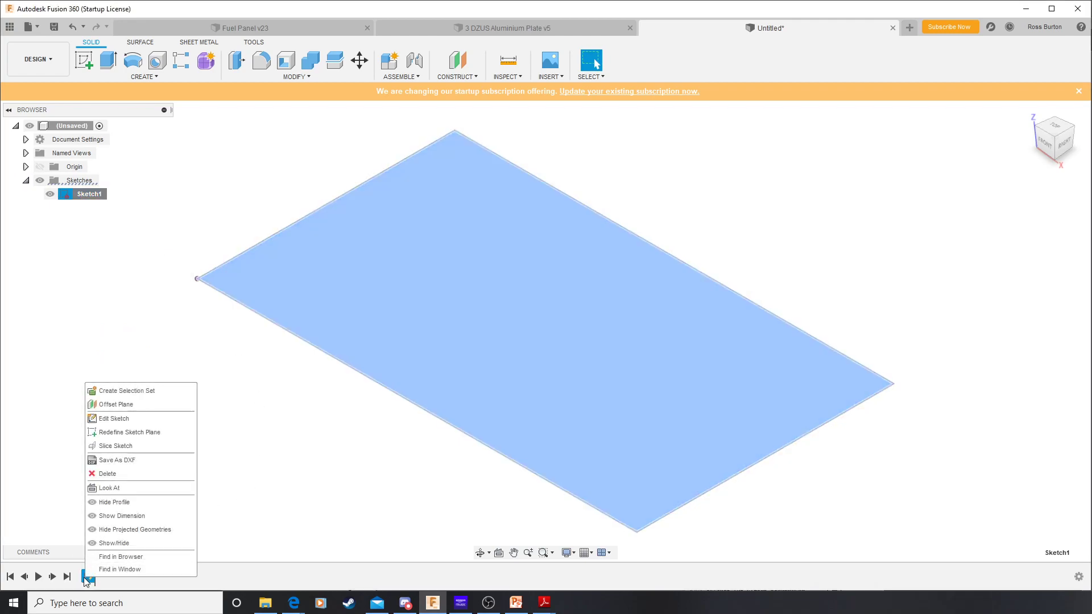
click(121, 419)
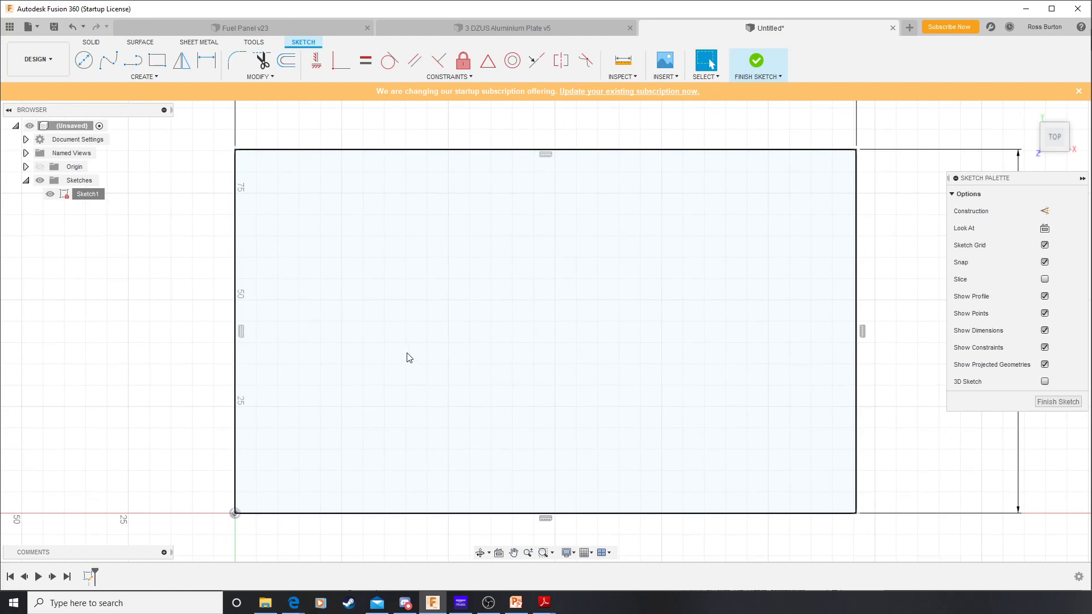
Draw a vertical and a horizontal centre line across the rectangle, joining the midpoints of its opposite sides
scroll(603, 451, down, 1)
scroll(641, 405, down, 1)
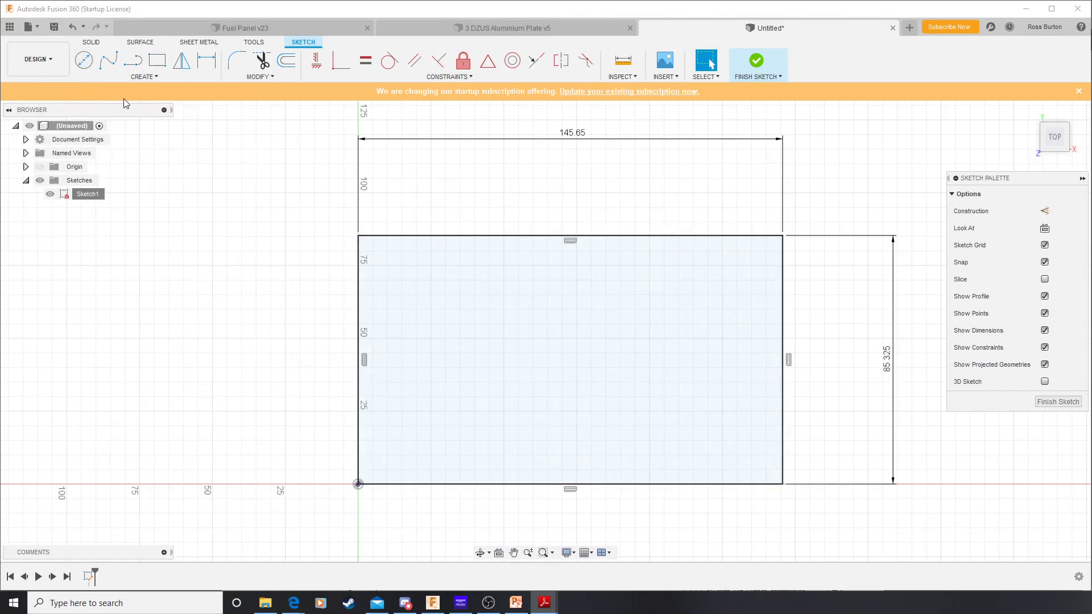
click(131, 61)
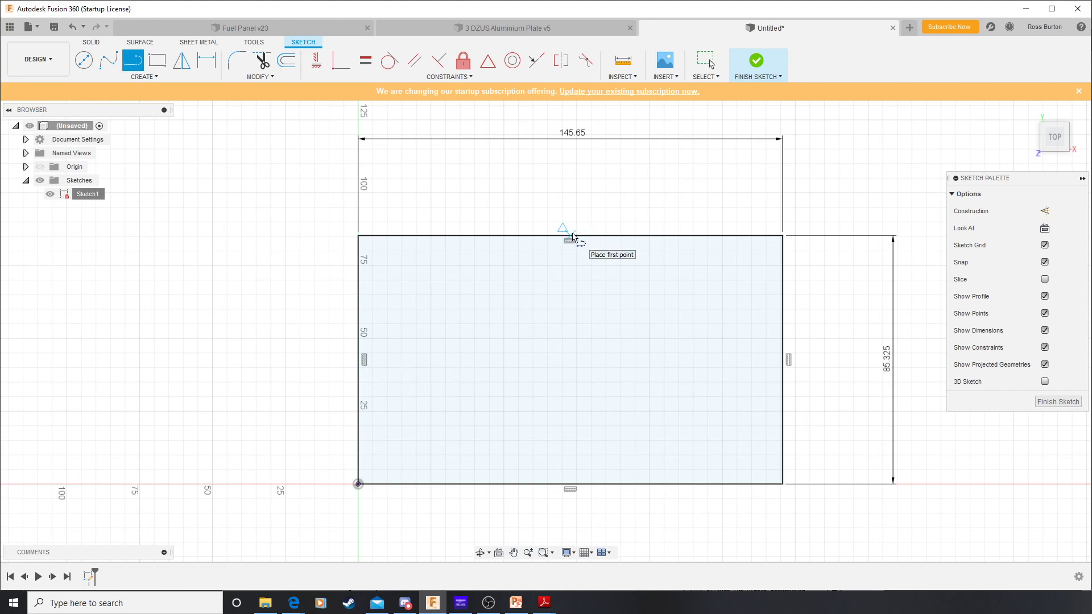
click(570, 236)
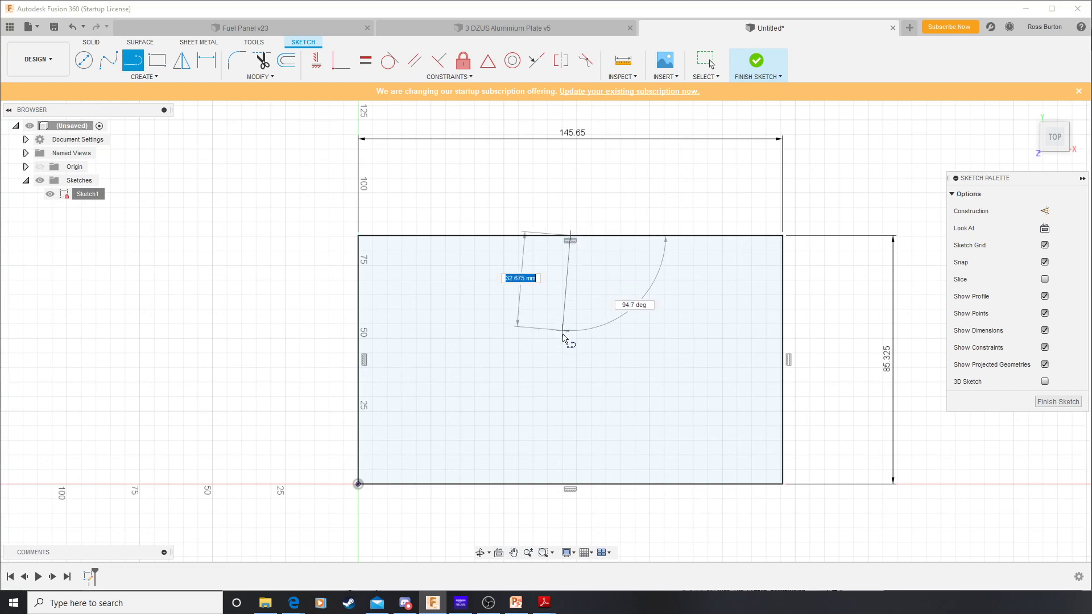
double_click(570, 486)
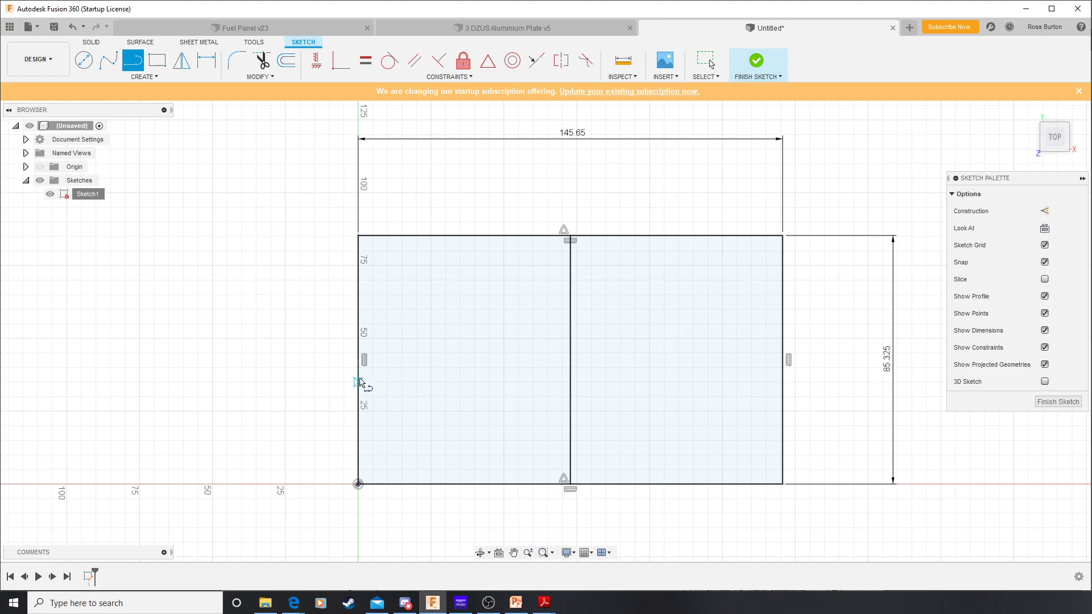
click(364, 359)
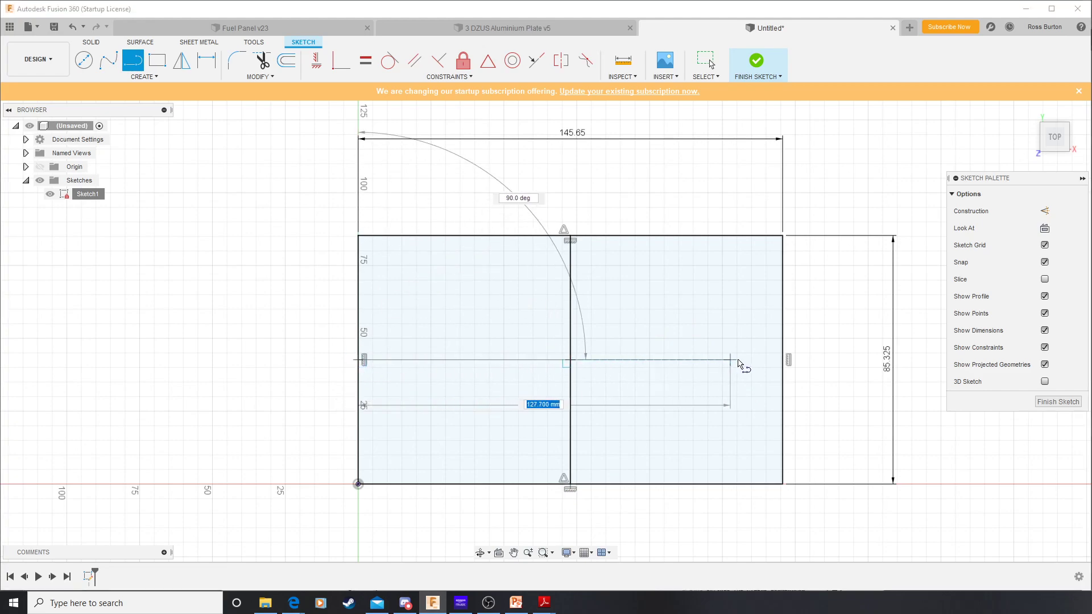
double_click(782, 360)
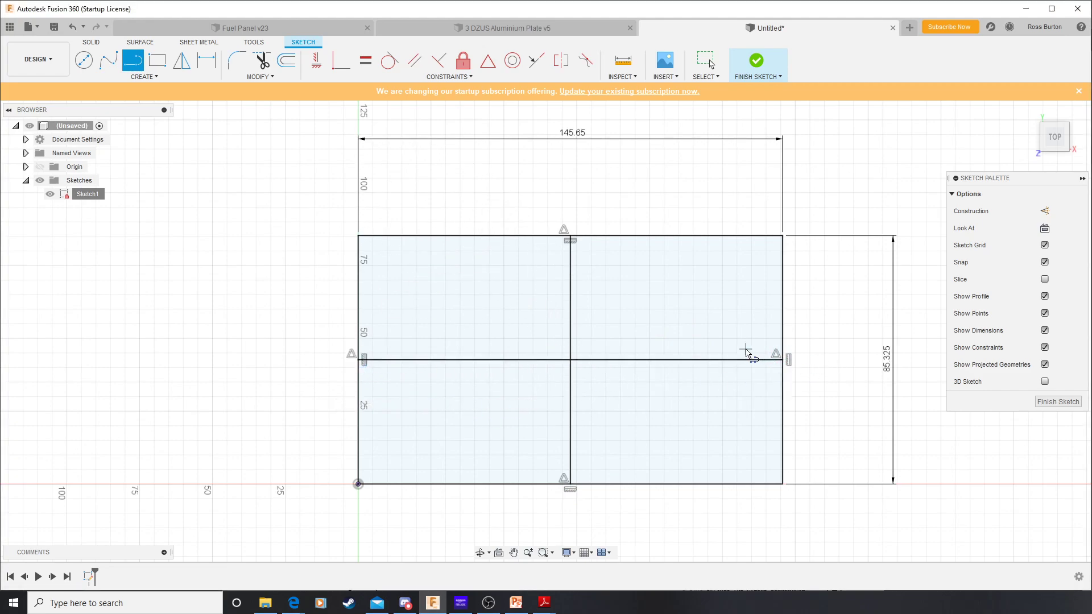
Convert both centre lines of the rectangle to construction lines
key(Escape)
click(572, 301)
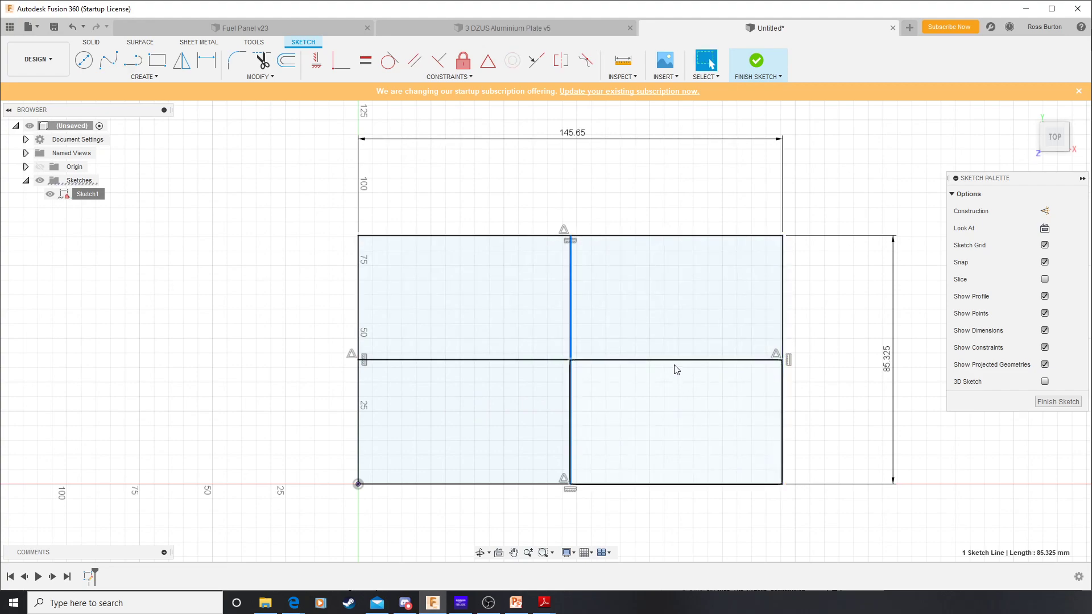
ctrl+click(676, 360)
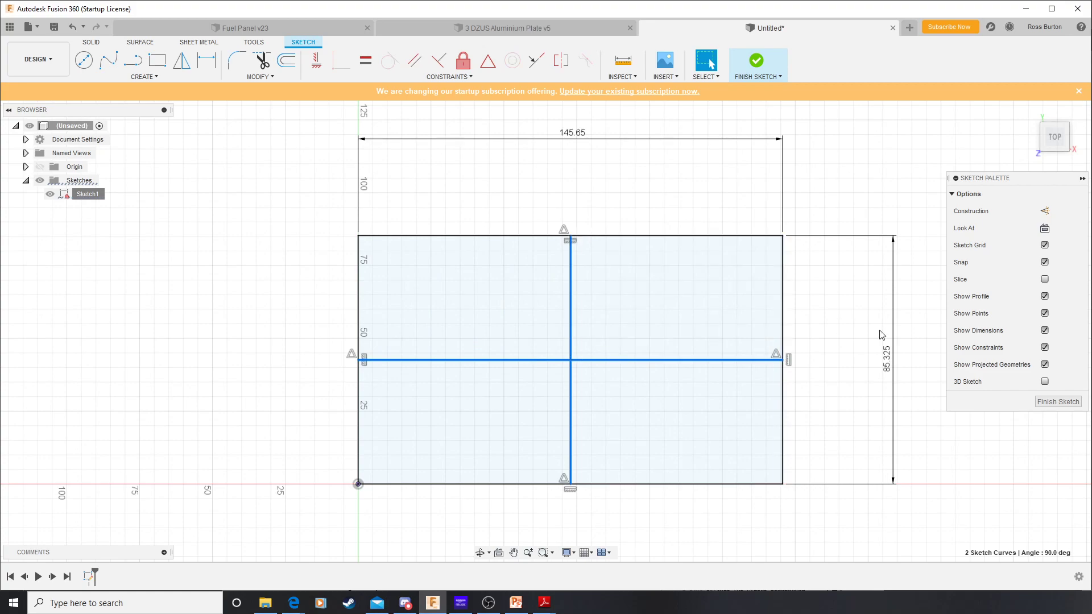
click(1046, 211)
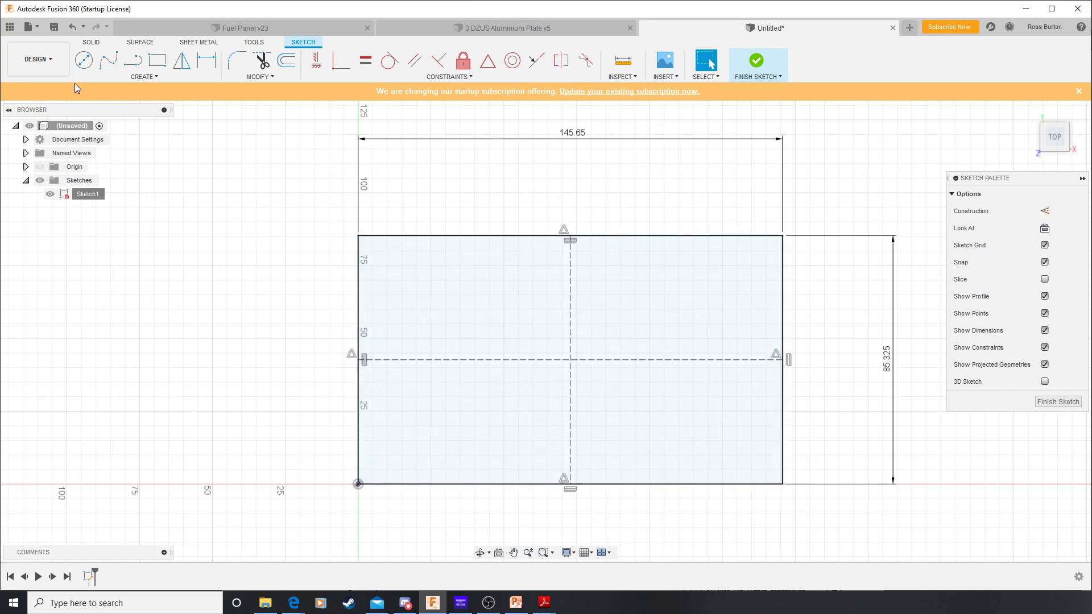
Draw four circles inside the rectangle, one near each corner
click(84, 60)
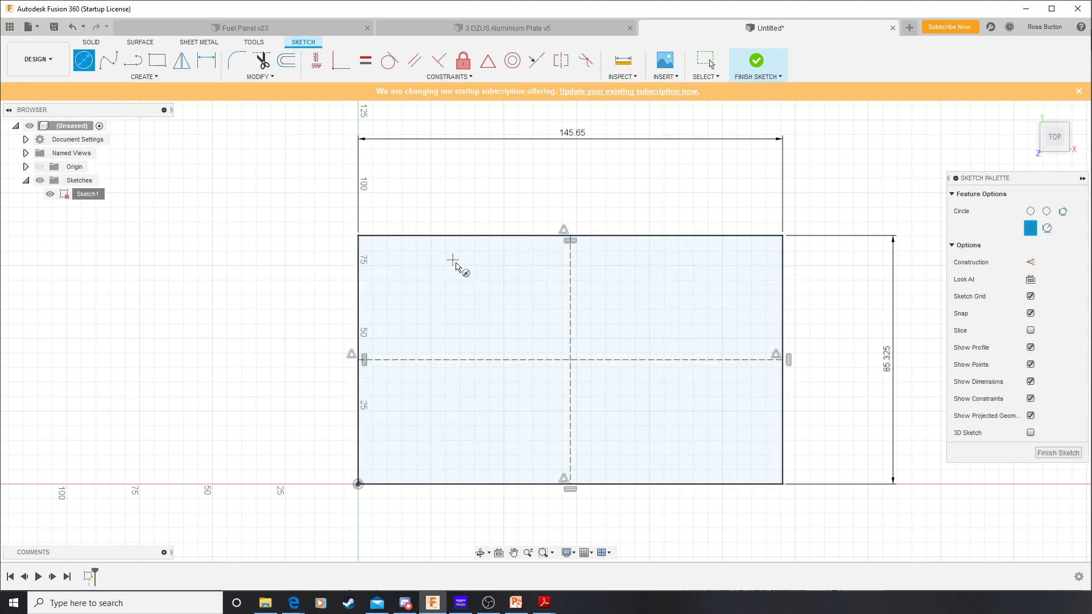
click(380, 256)
click(387, 263)
click(746, 256)
click(748, 270)
click(745, 470)
click(750, 474)
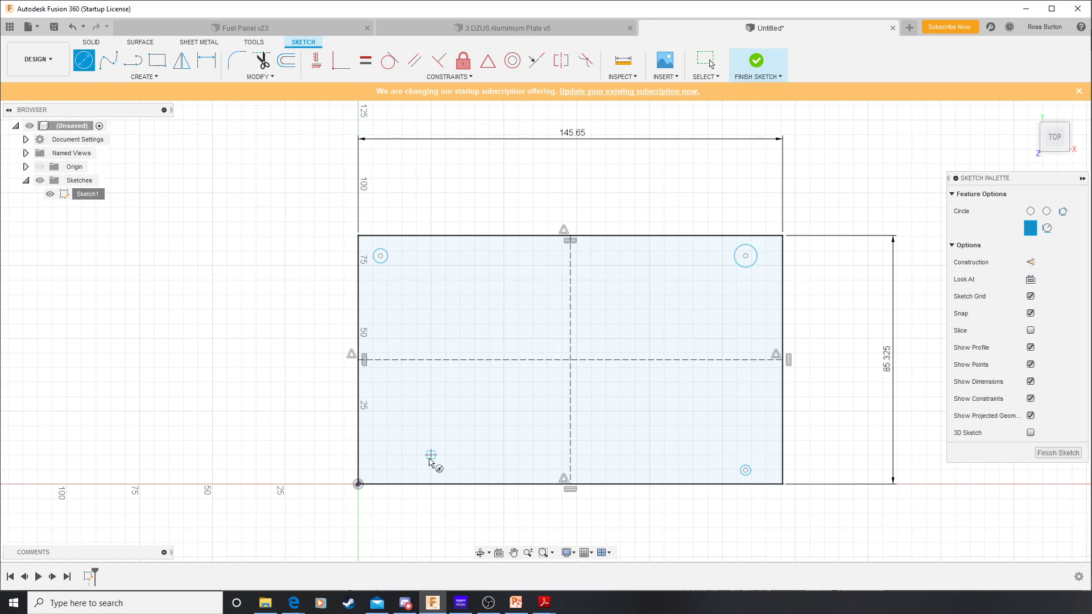
click(372, 470)
click(385, 465)
Dimension the upper-left circle's diameter to 4.1 mm
key(d)
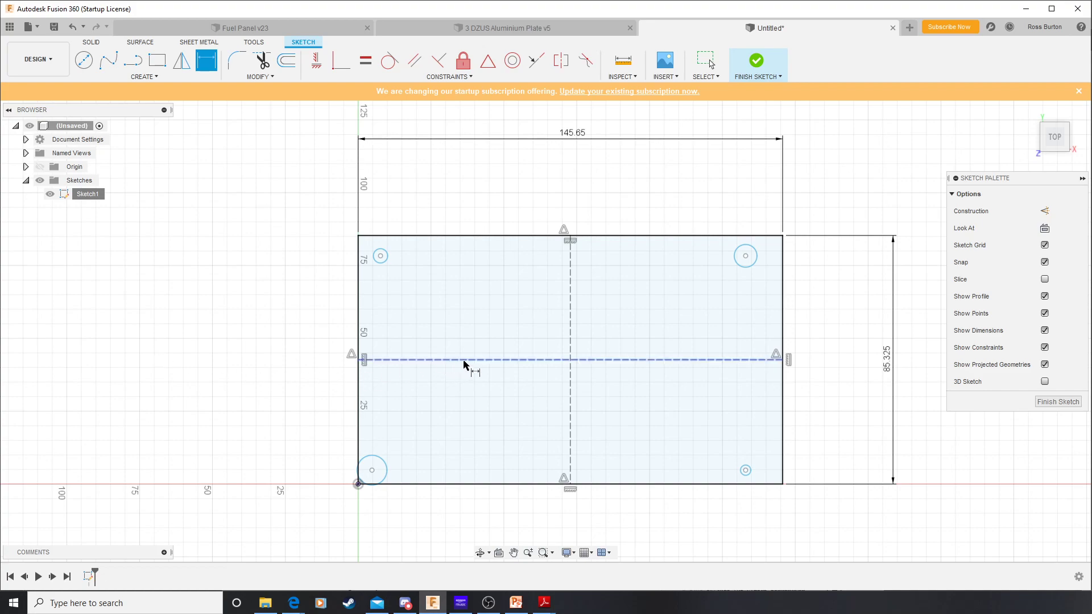
click(380, 255)
click(293, 225)
text(4.1)
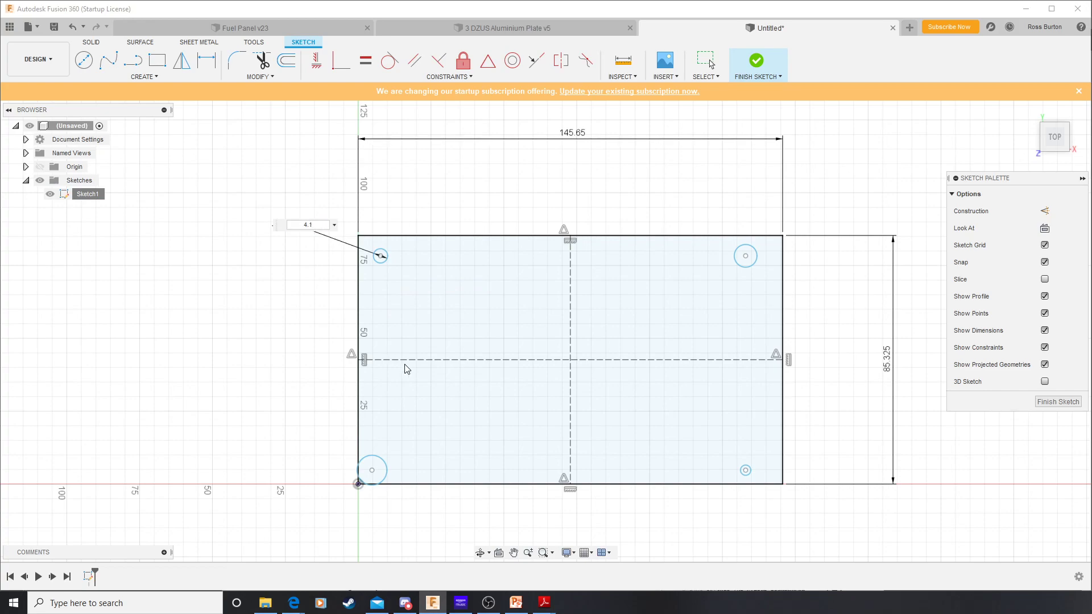
key(Return)
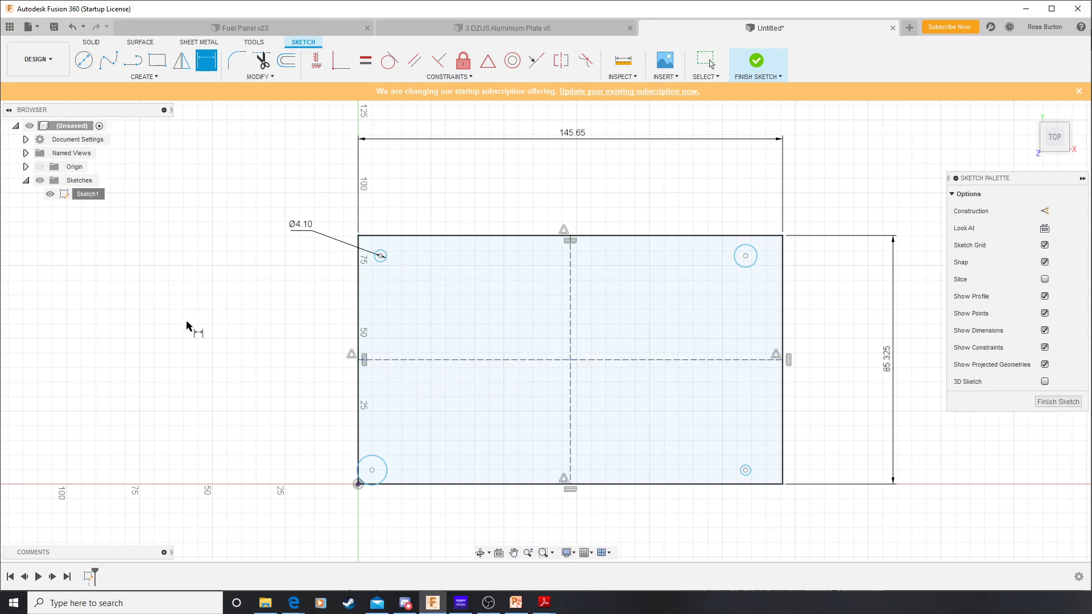
key(Escape)
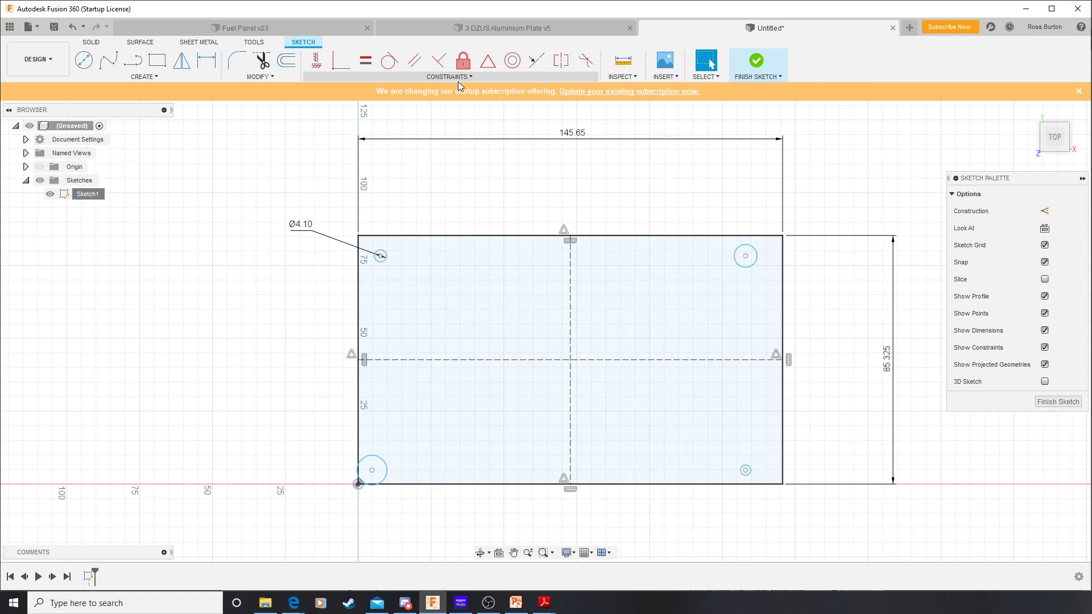
Apply Equal constraints linking all four corner circles so they share the same diameter
click(366, 62)
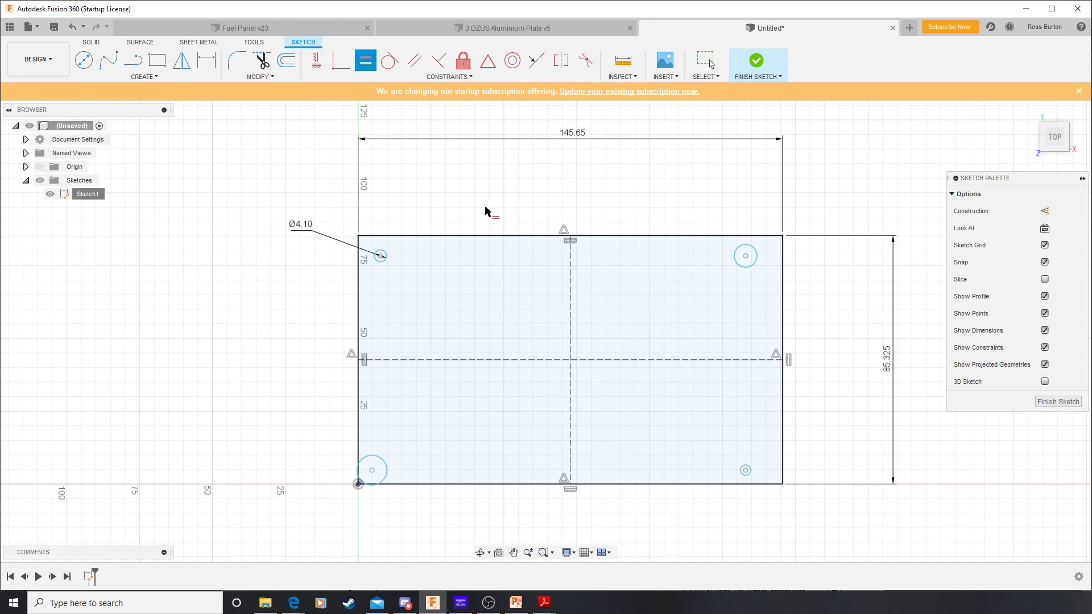
click(384, 265)
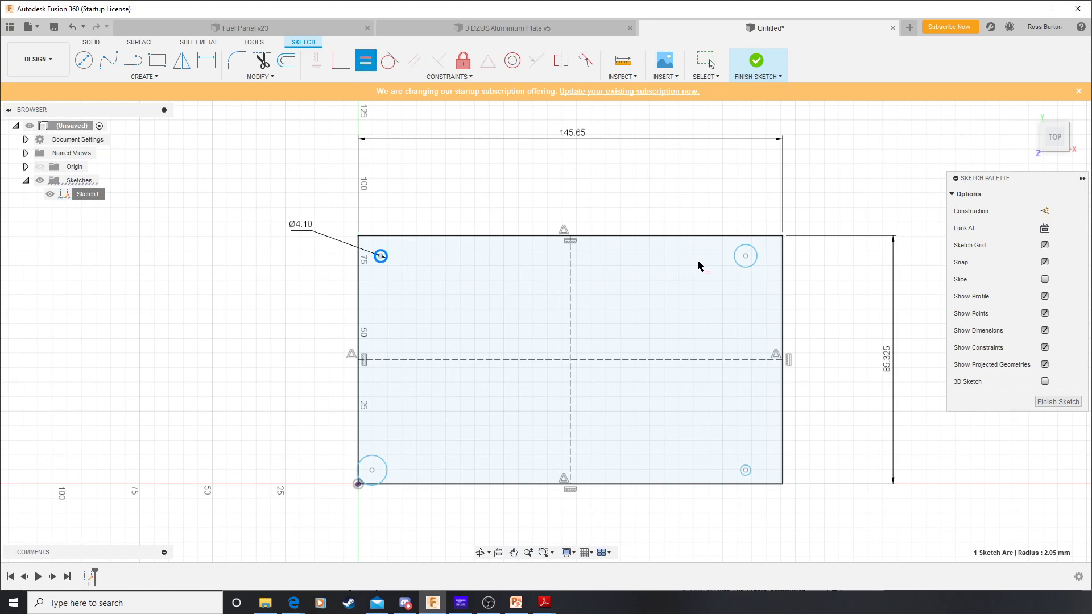
click(749, 273)
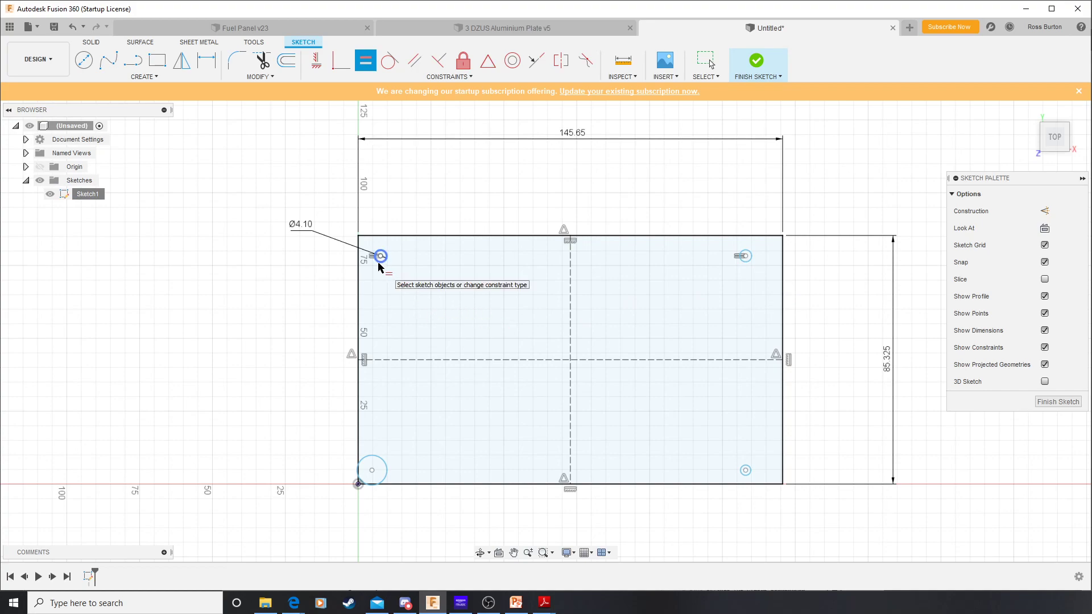
click(383, 261)
click(386, 470)
click(744, 262)
click(745, 465)
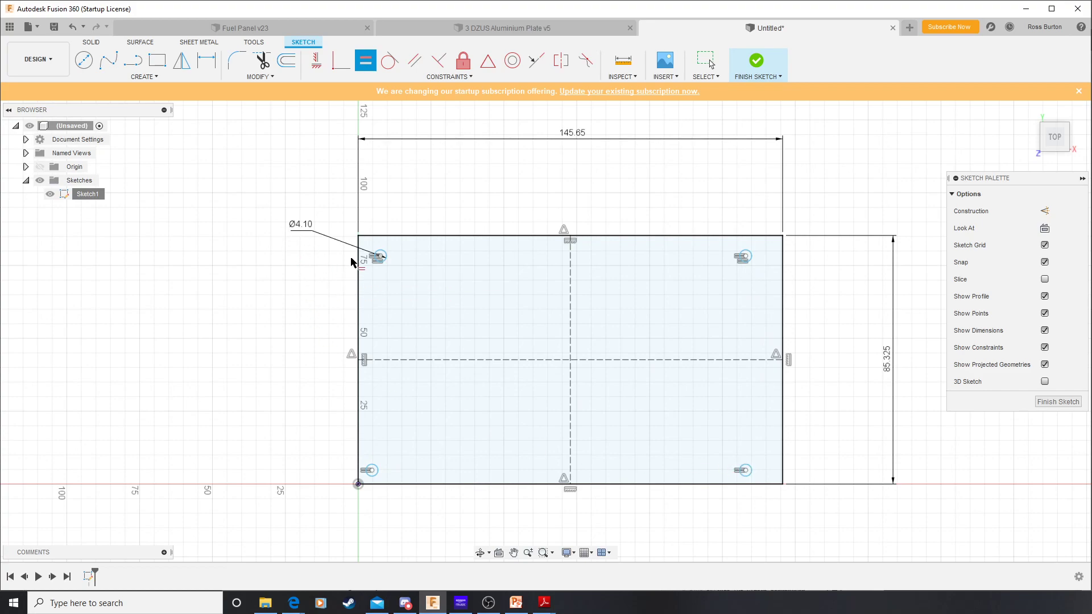
key(Escape)
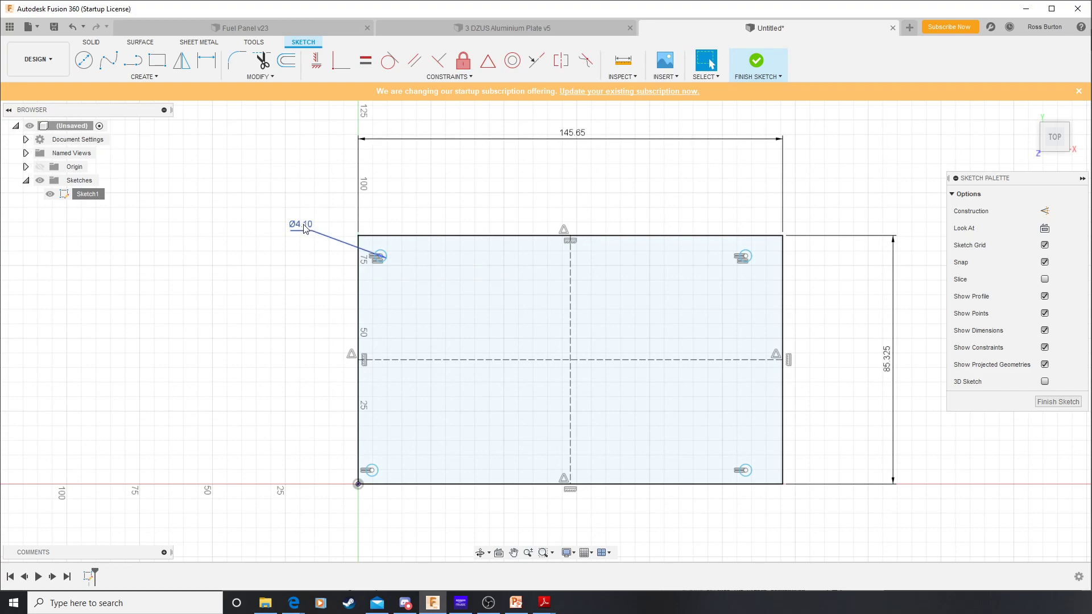
Test the linked circle sizes by changing the upper-left circle's diameter to 6 mm and restoring it to 4.1 mm
double_click(306, 228)
text(6)
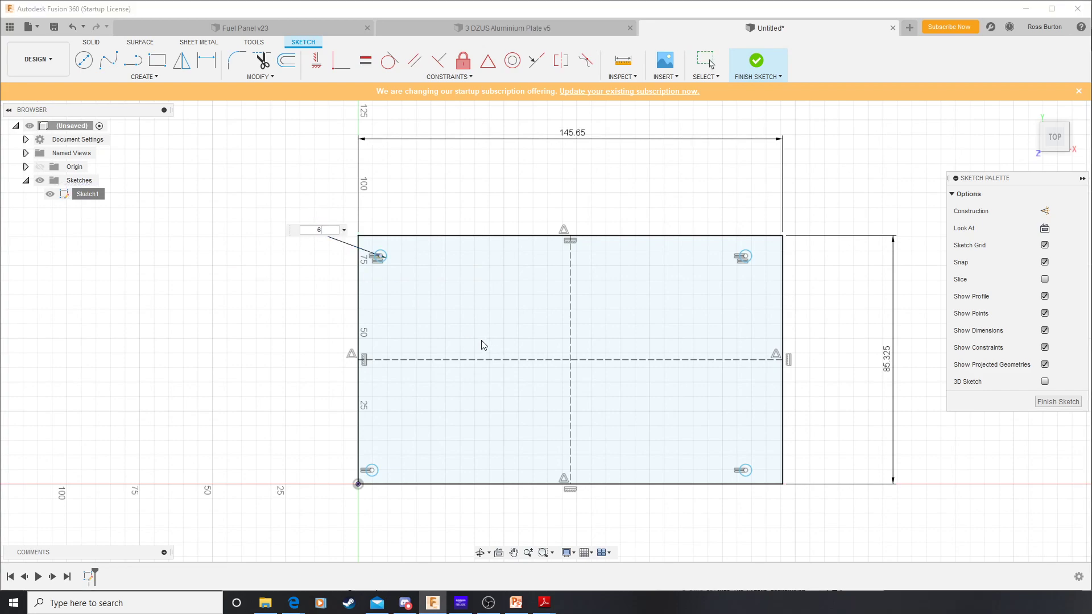
key(Return)
double_click(266, 219)
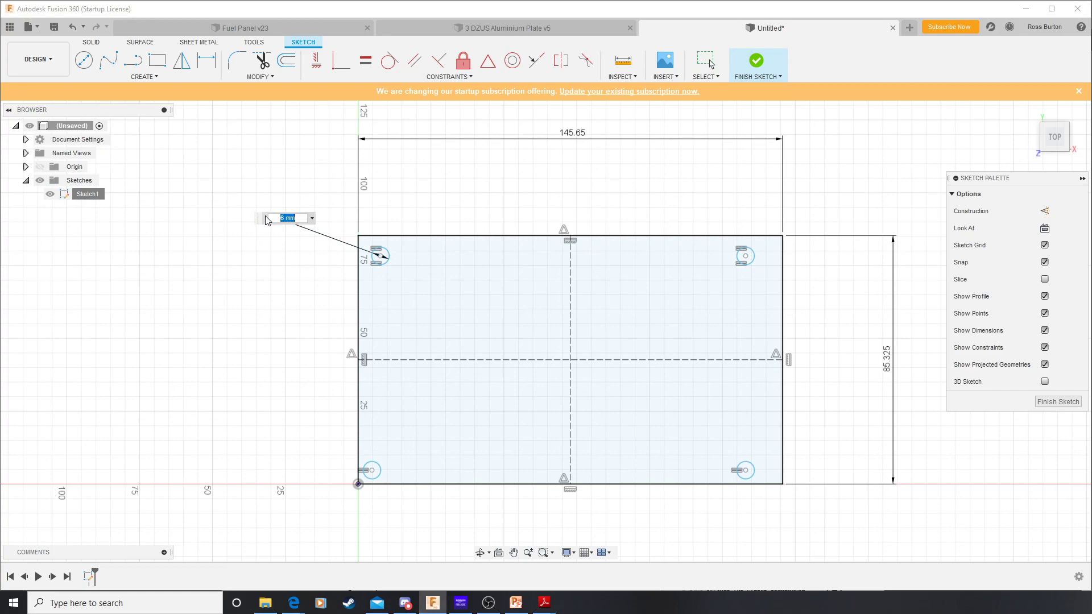
text(4.1)
key(Return)
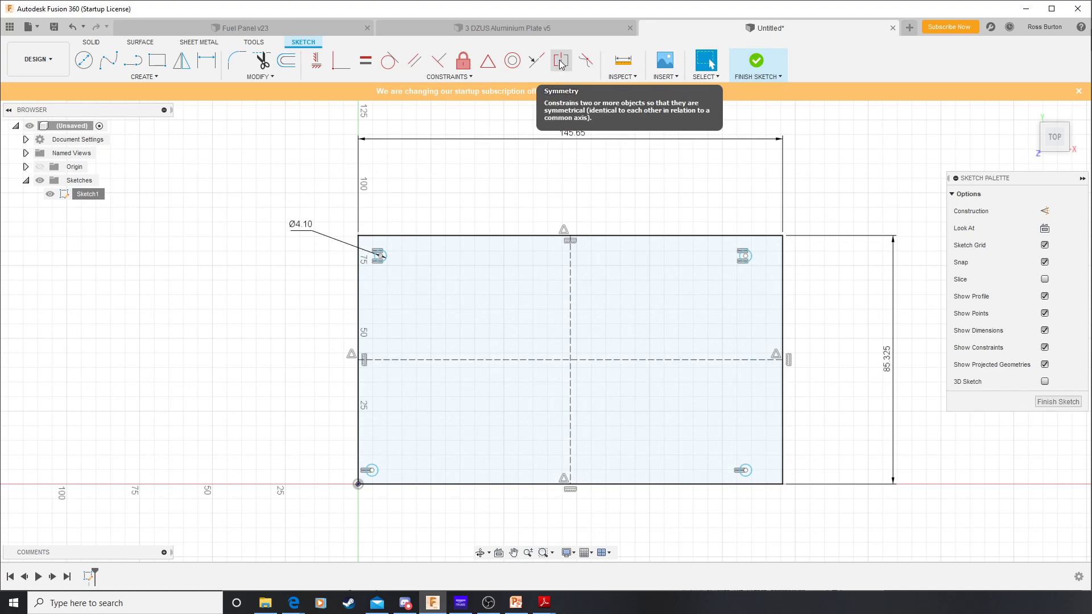
Apply Symmetry constraints to the upper and lower circle pairs about the vertical centre line and the left pair about the horizontal centre line
click(561, 62)
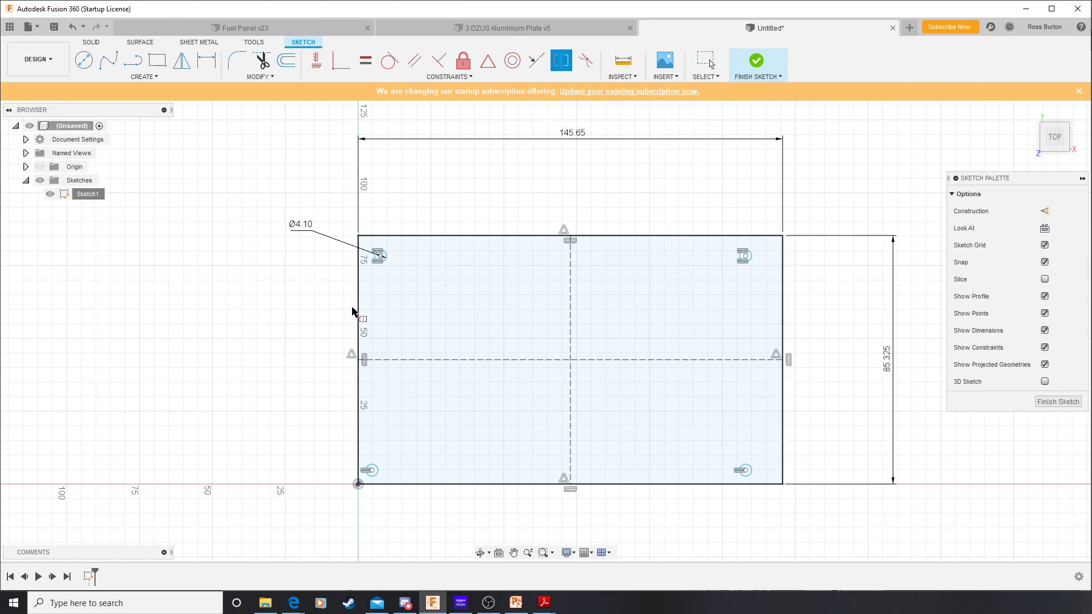
click(386, 255)
click(755, 257)
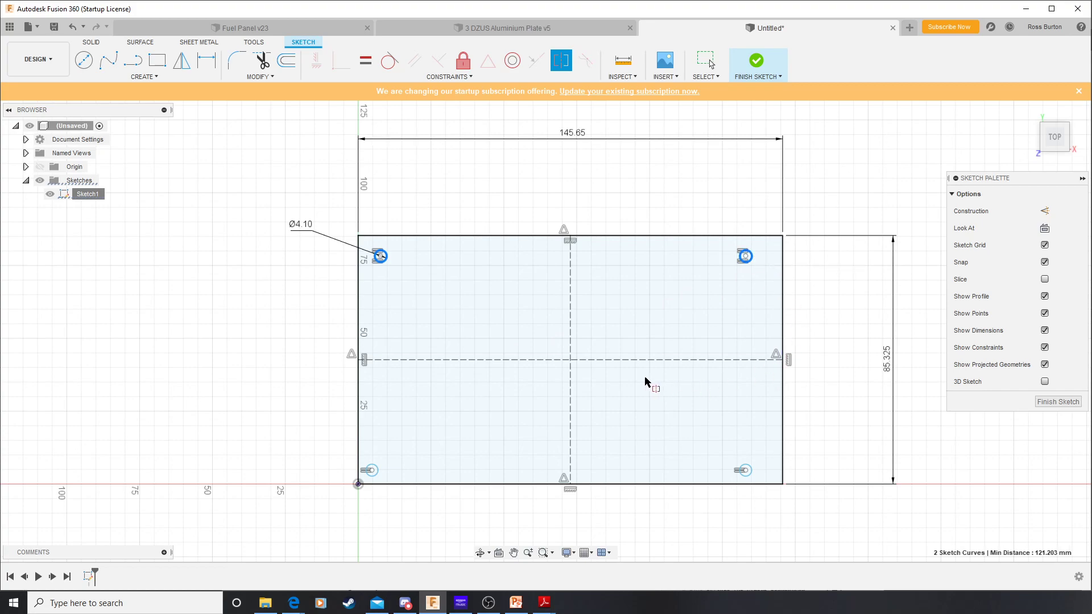
click(570, 301)
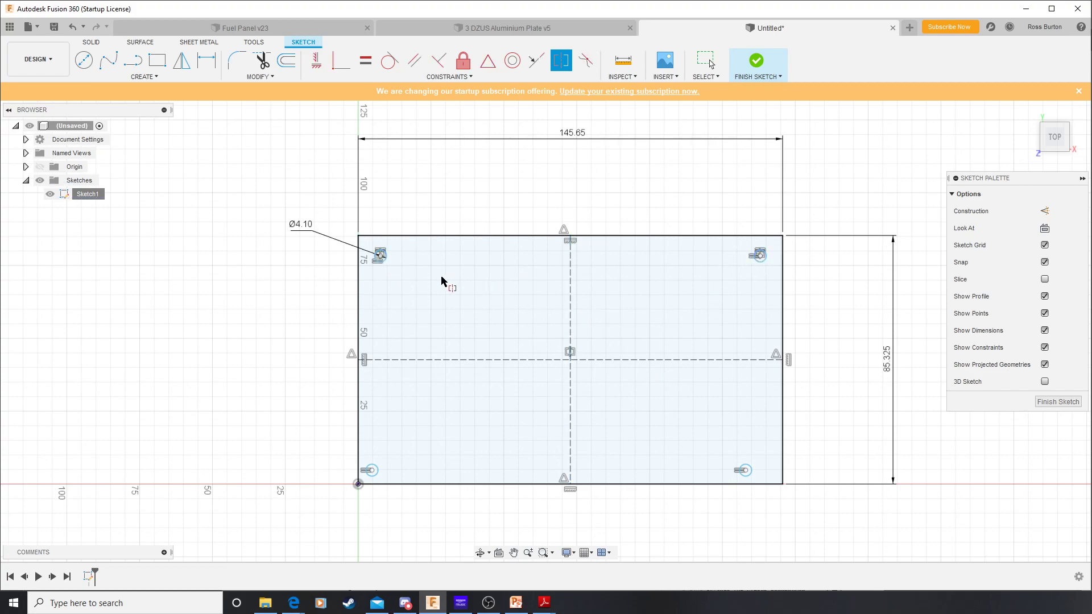
click(380, 254)
click(379, 472)
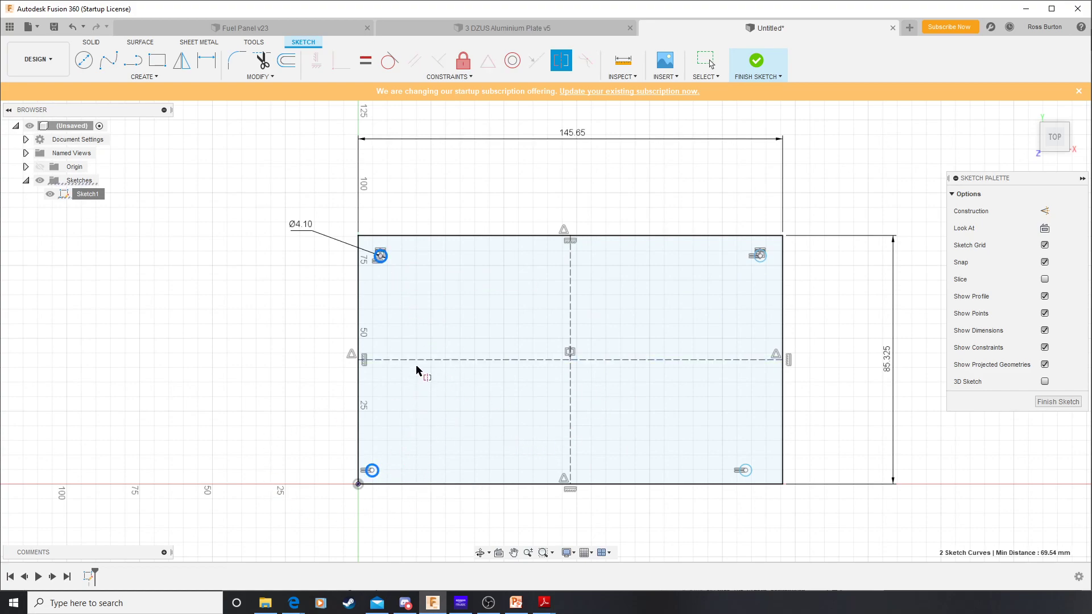
click(421, 360)
click(380, 463)
click(741, 471)
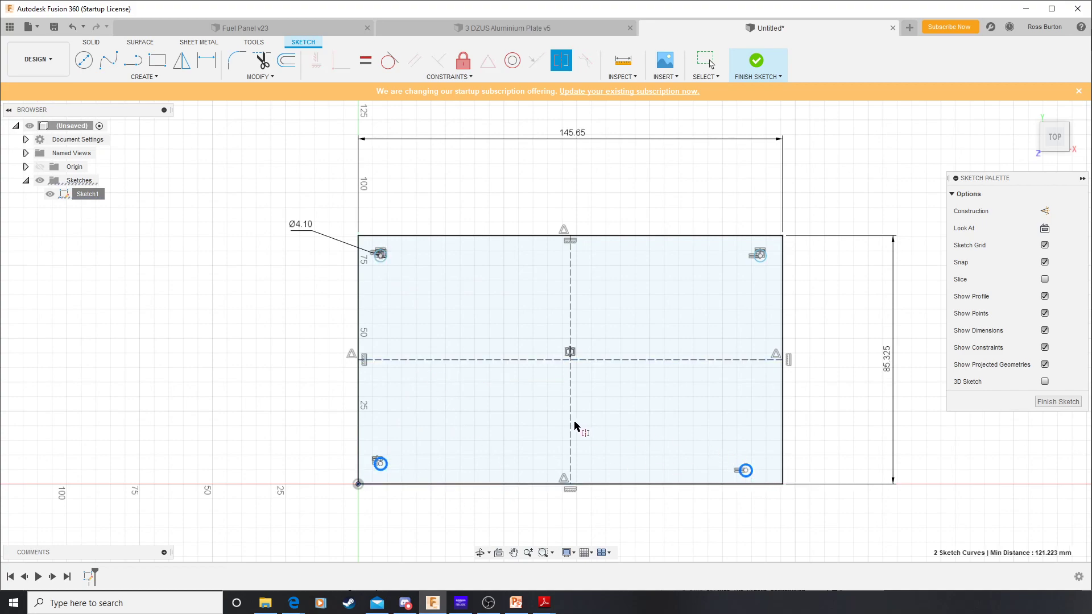
click(570, 429)
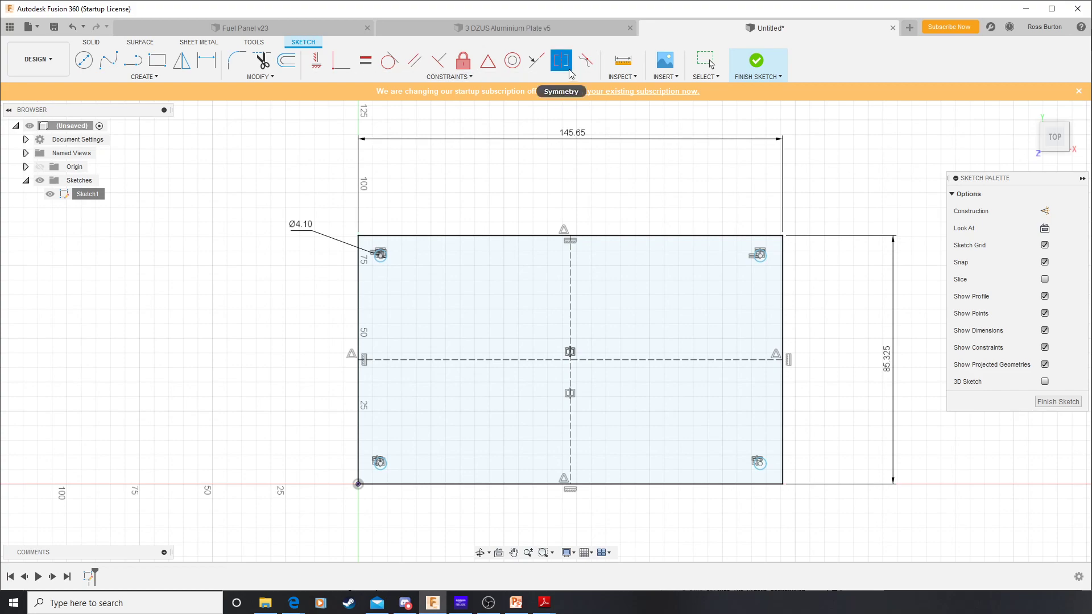
key(Escape)
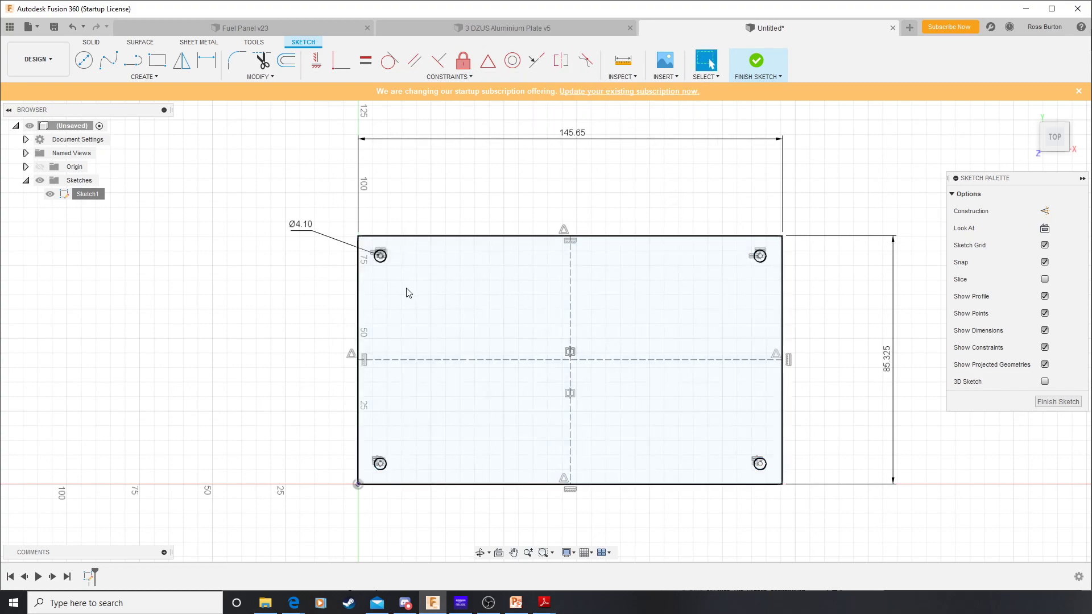
Move the upper-left circle inward toward the rectangle's centre to test the symmetry
drag(381, 267, 407, 305)
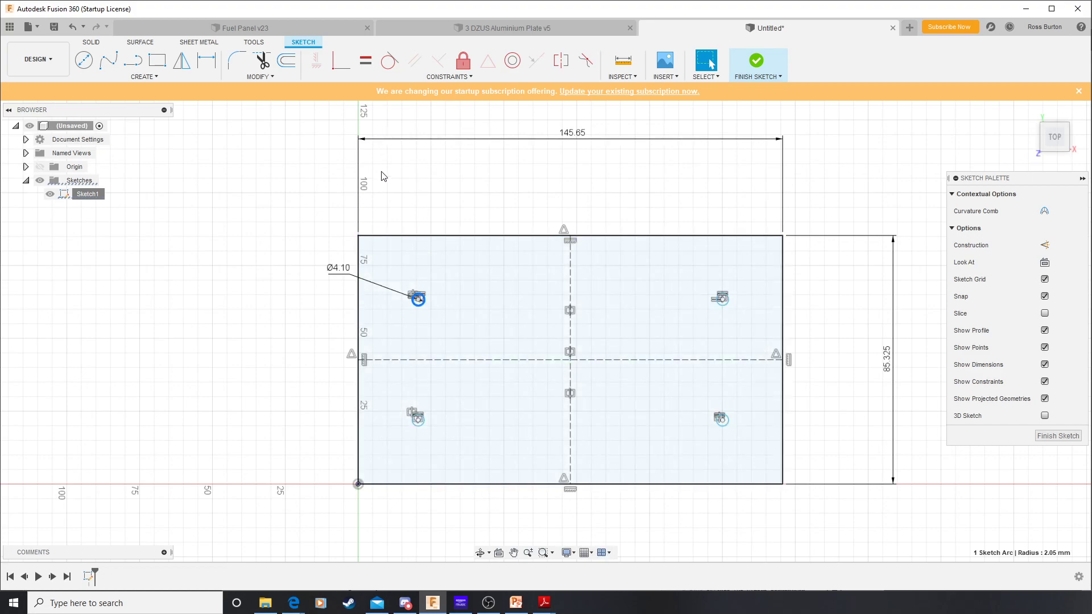
click(213, 64)
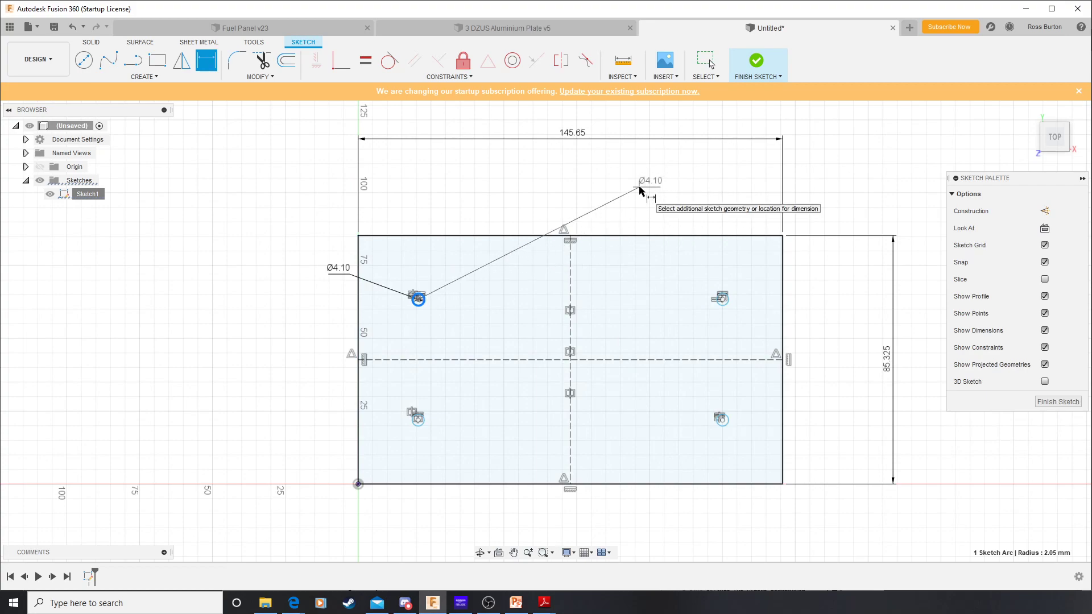
key(Escape)
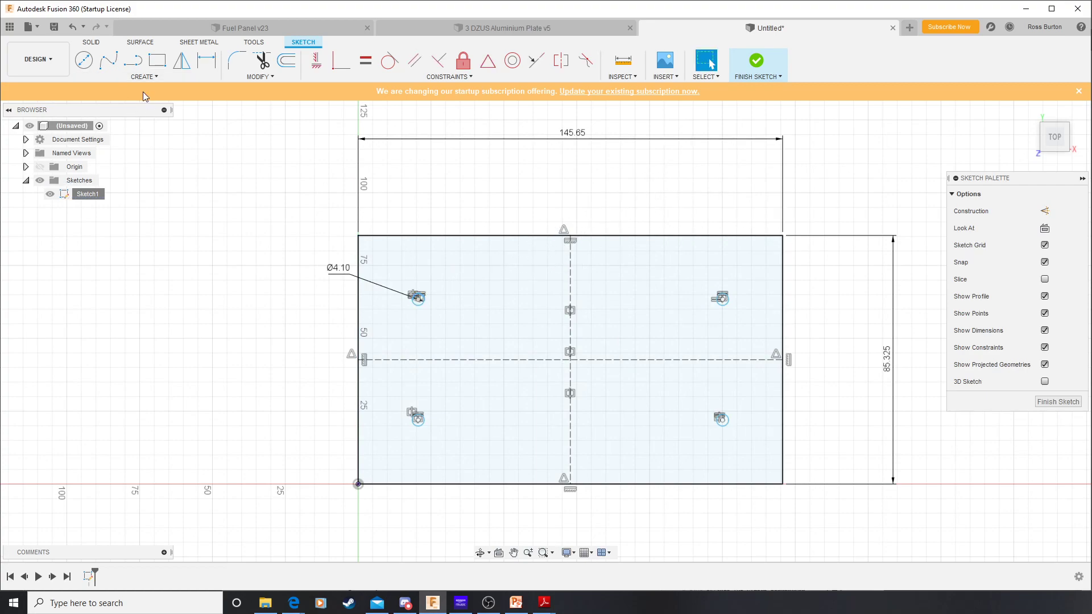
Dimension the horizontal distance between the two upper circles' centres to 57.15 mm
click(206, 61)
click(418, 300)
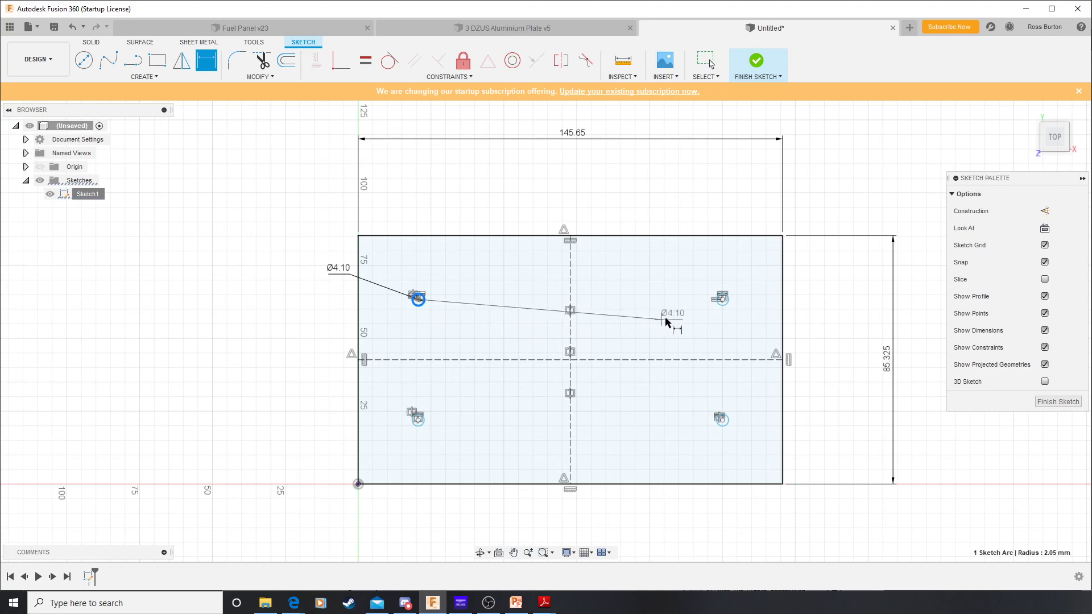
click(721, 301)
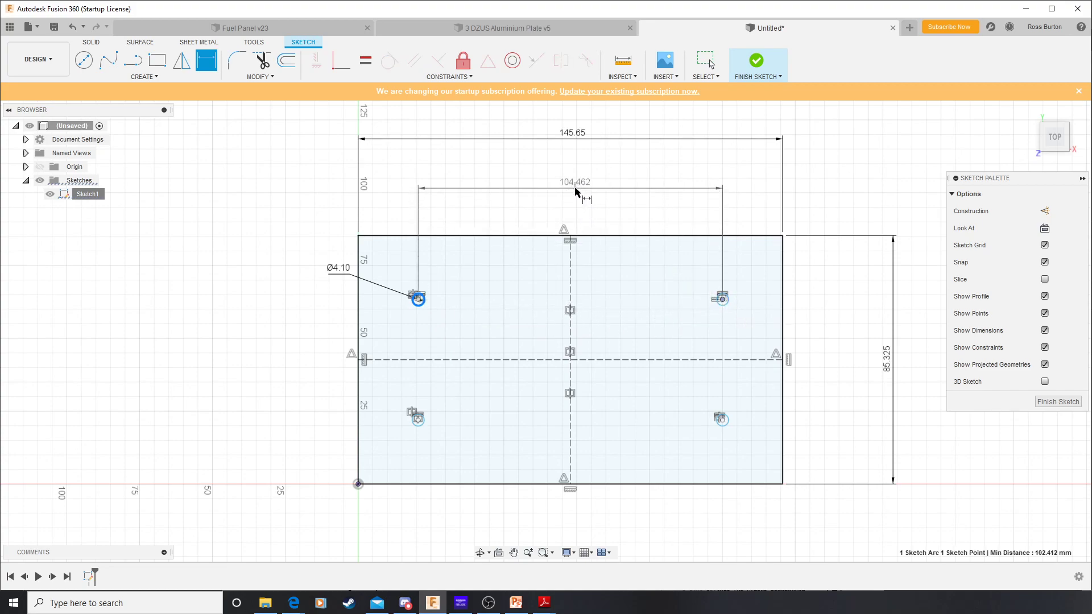
click(588, 190)
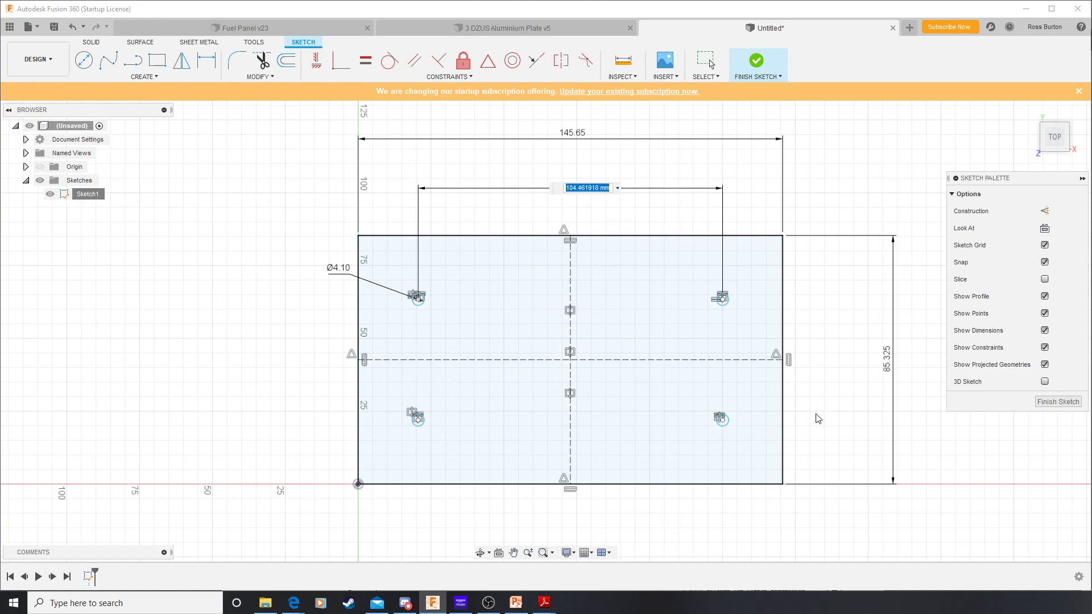
text(5)
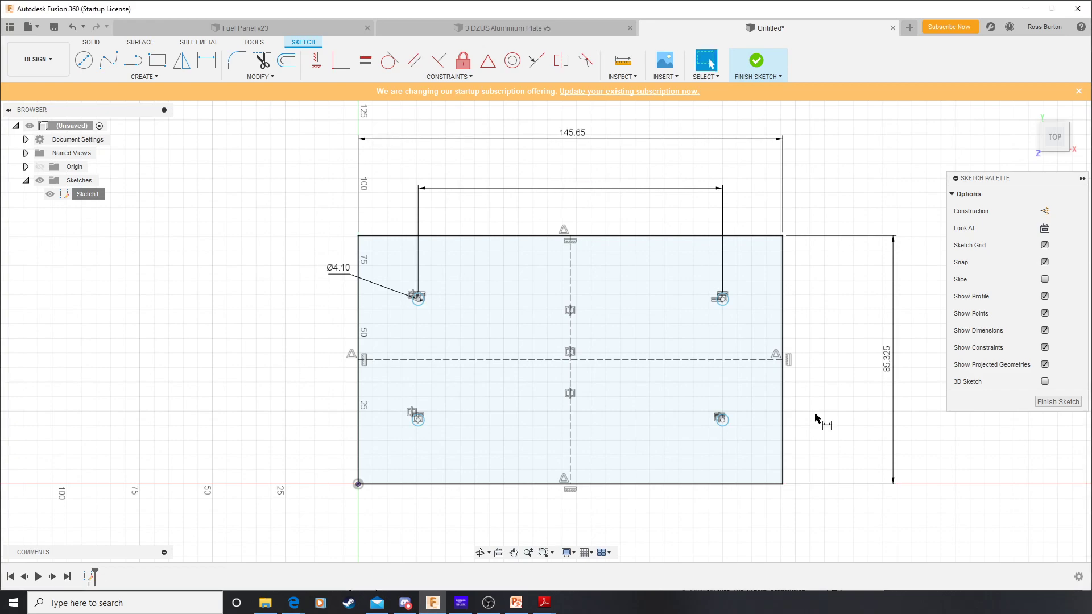
key(Return)
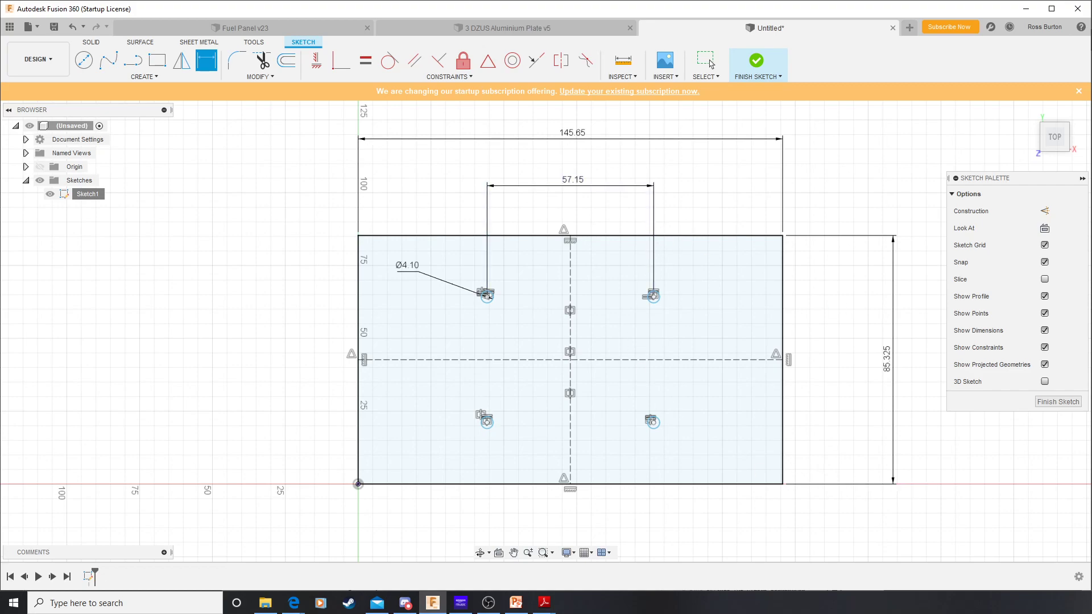
Set the horizontal spacing between the two upper circles to 136.271 mm
double_click(576, 183)
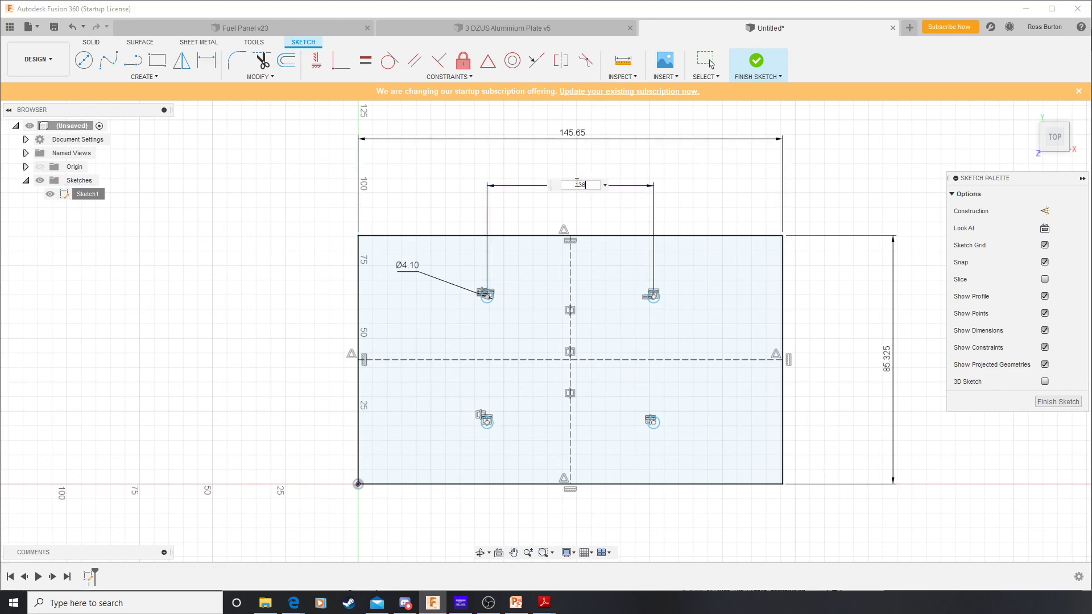
text(.271)
key(Return)
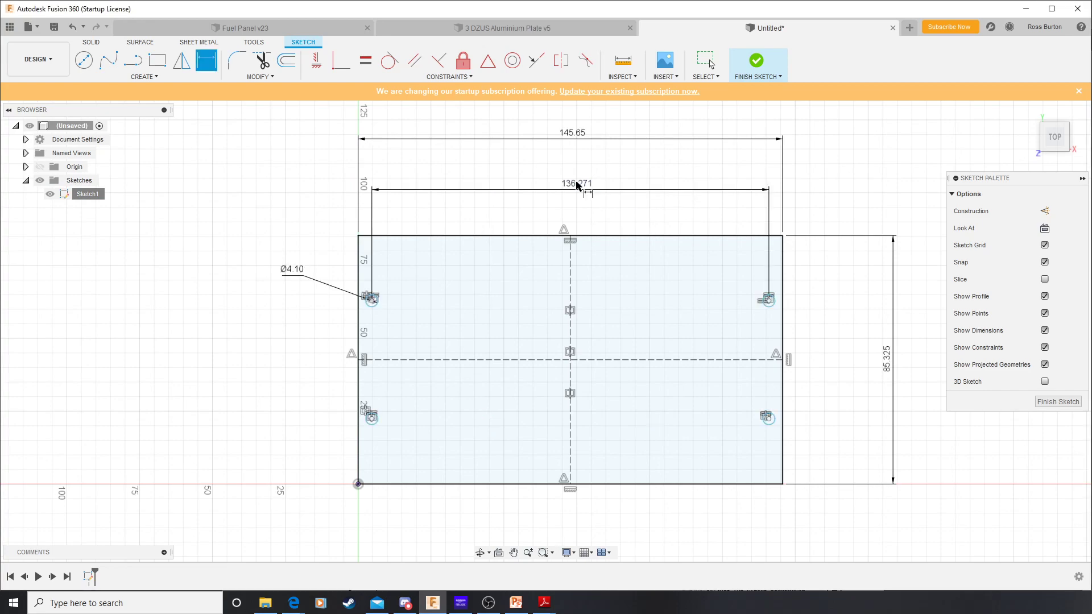
Dimension the vertical distance between the two right-hand circles' centres to 57.15 mm
click(769, 300)
click(768, 419)
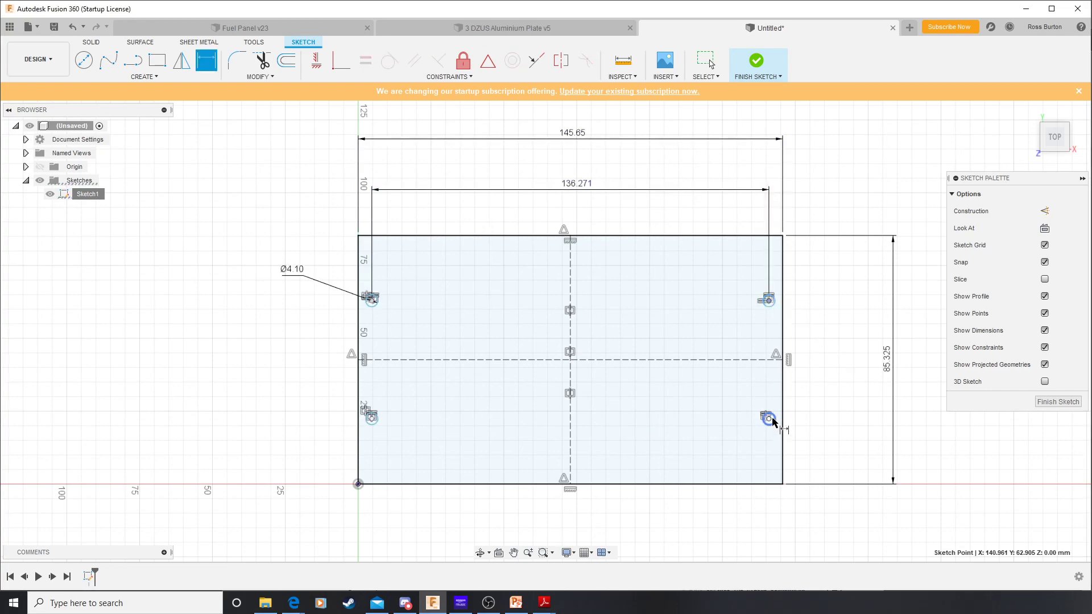
click(841, 381)
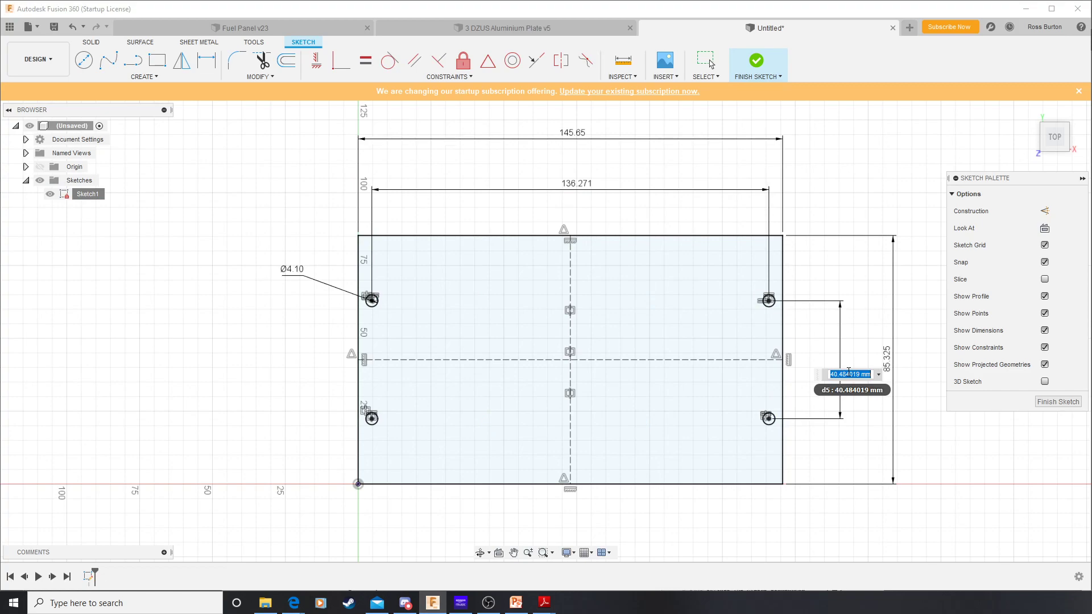
text(17)
key(Return)
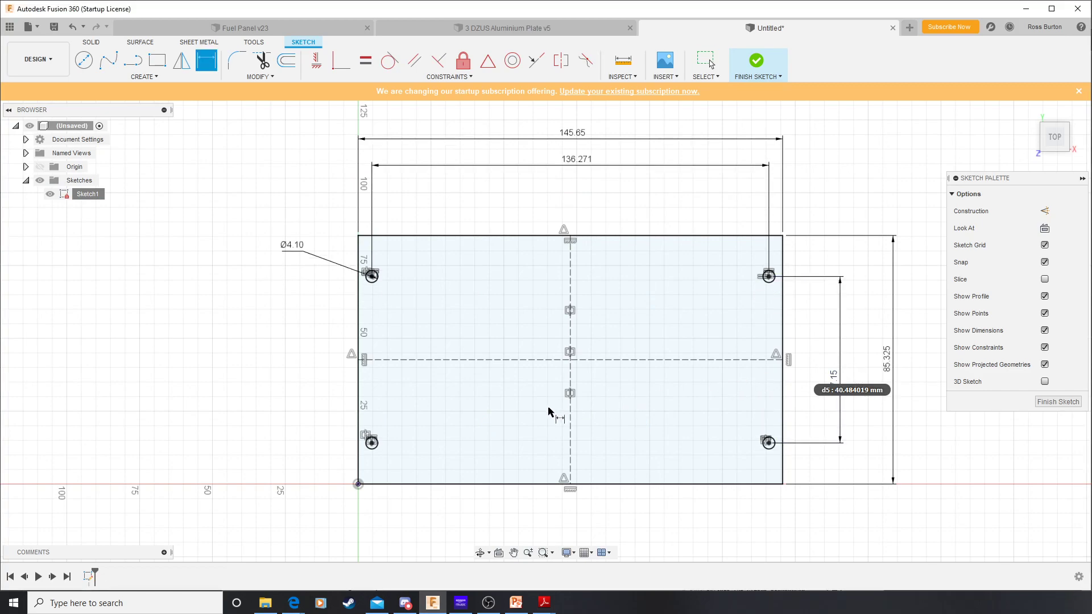
scroll(637, 374, down, 2)
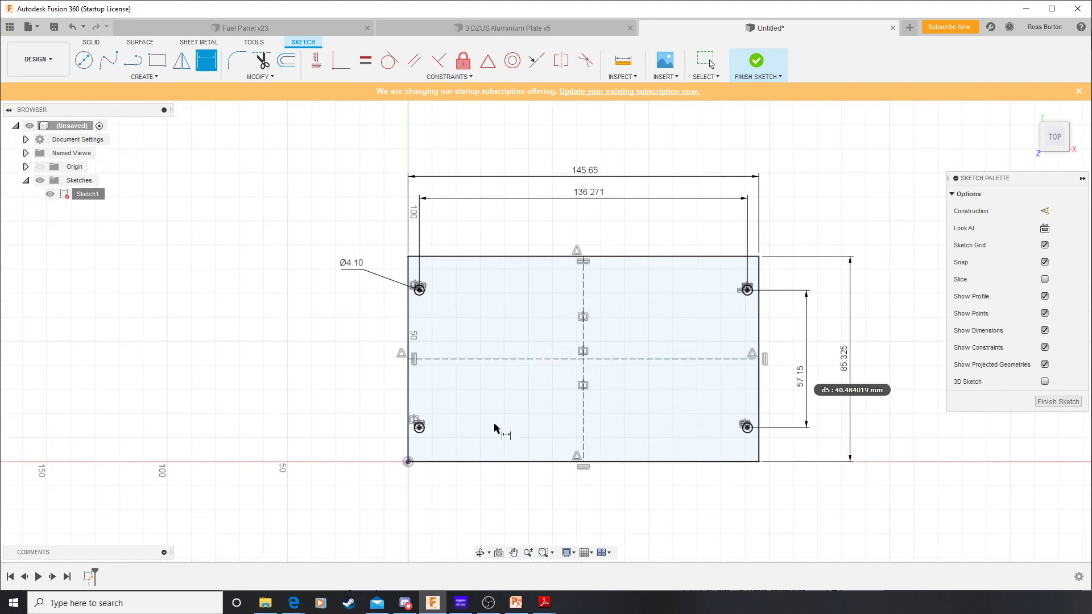
Add a driven dimension for the vertical distance from the lower-left circle's centre to the rectangle's bottom edge
key(Escape)
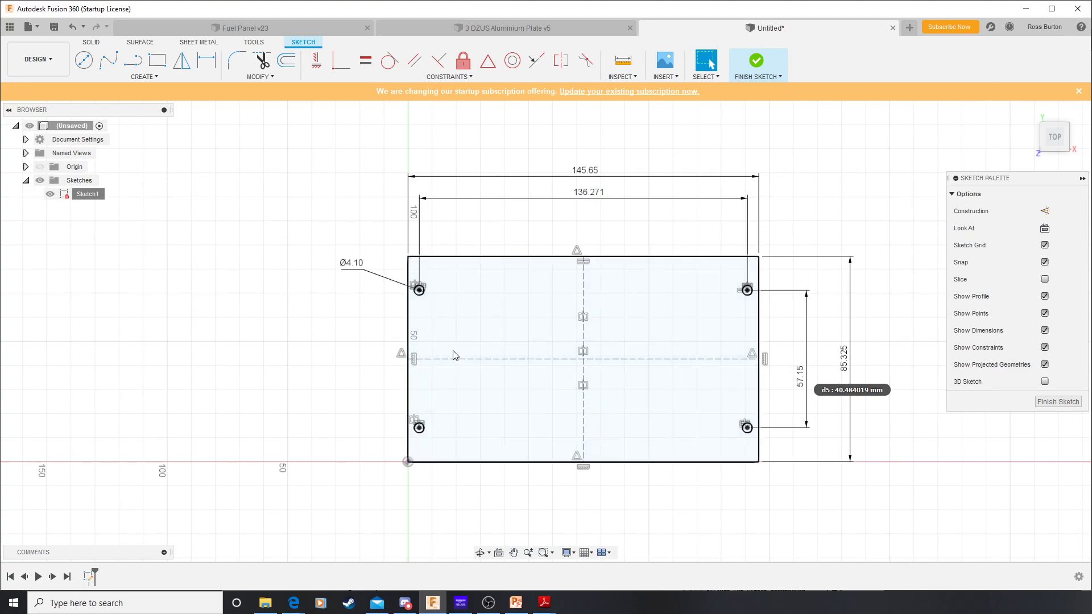
click(207, 59)
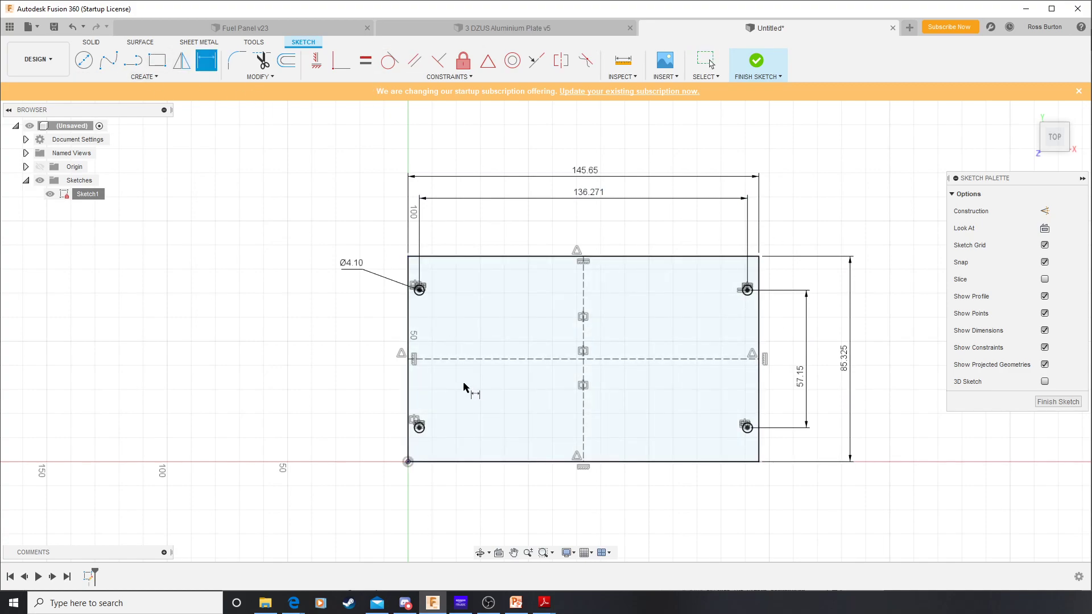
scroll(457, 385, up, 2)
click(400, 450)
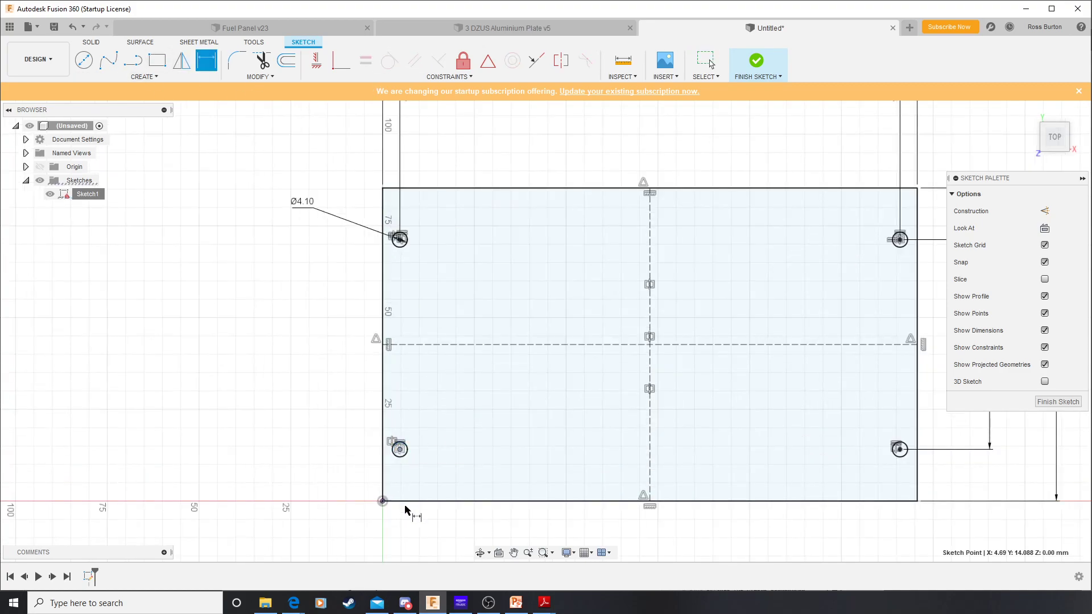
click(415, 503)
click(294, 467)
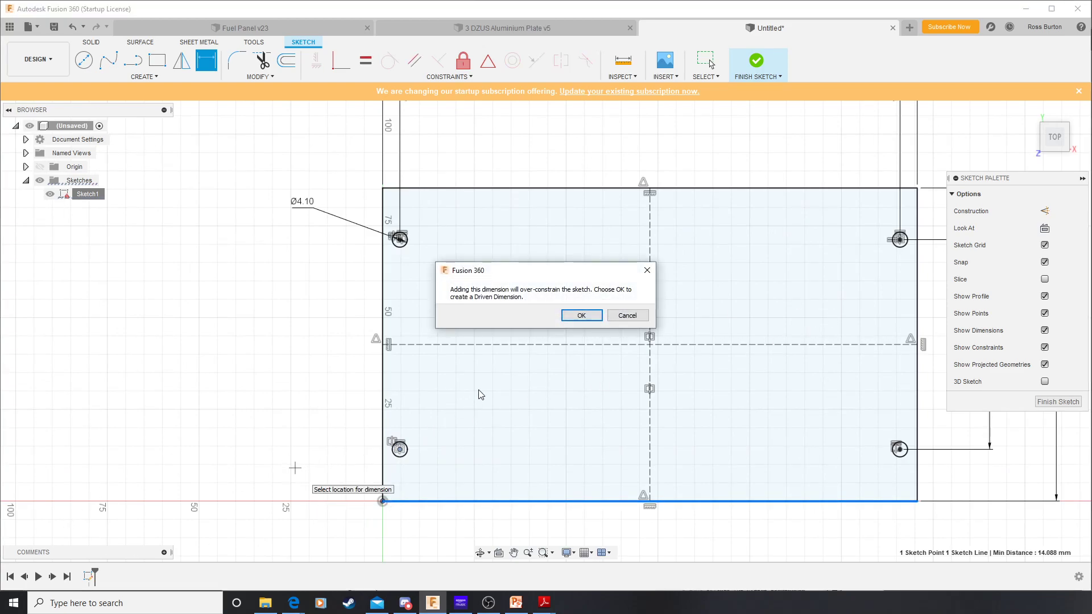
click(580, 316)
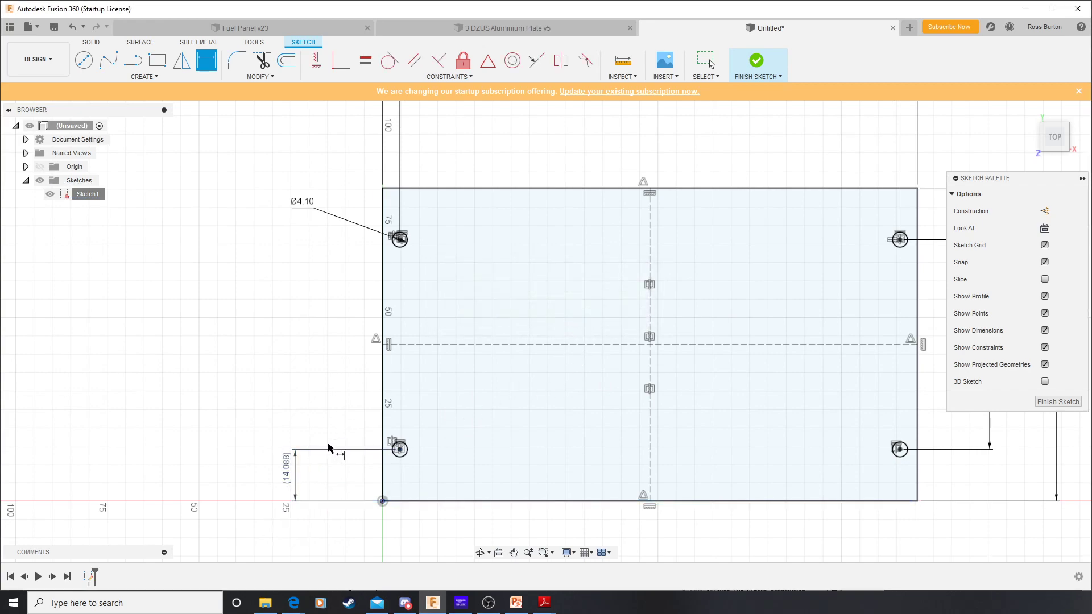
Set the vertical spacing between the right-hand circles to 50 mm, and return it to 57.15 mm
scroll(443, 418, down, 2)
double_click(847, 381)
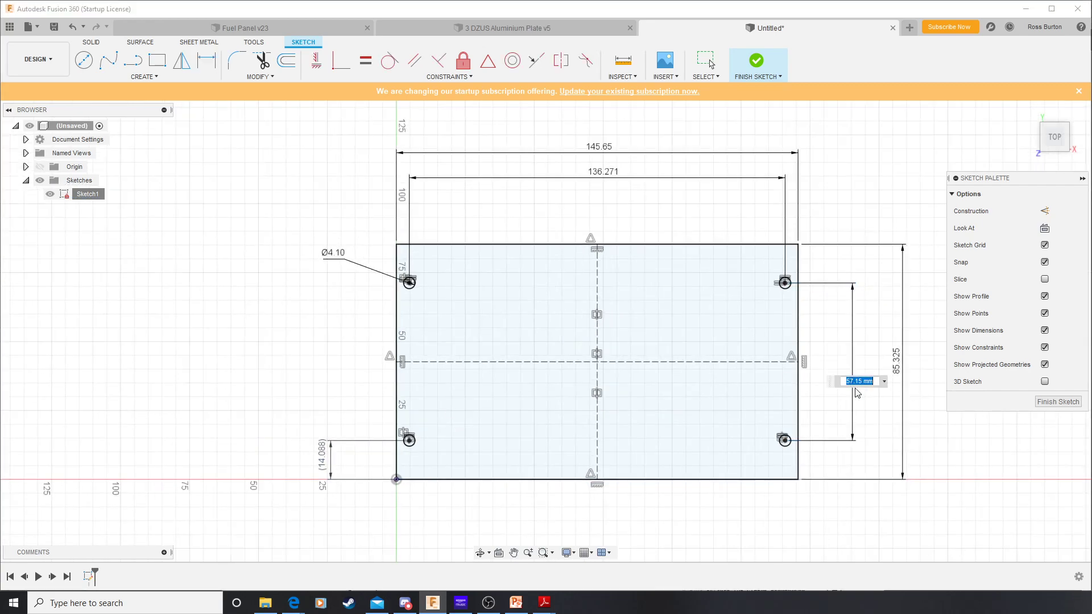
text(5)
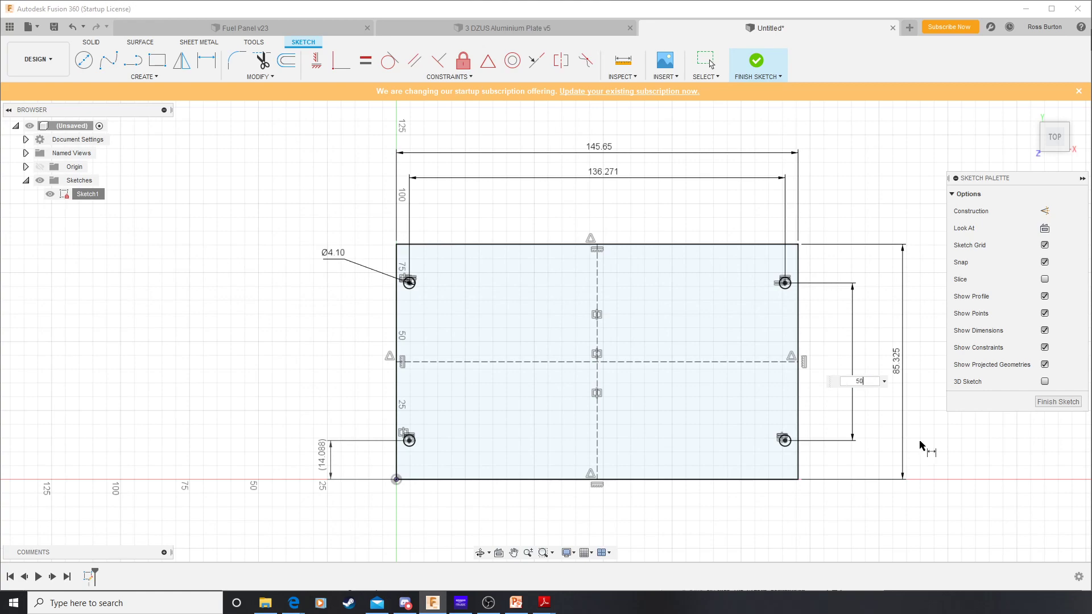
text(0)
key(Return)
double_click(854, 380)
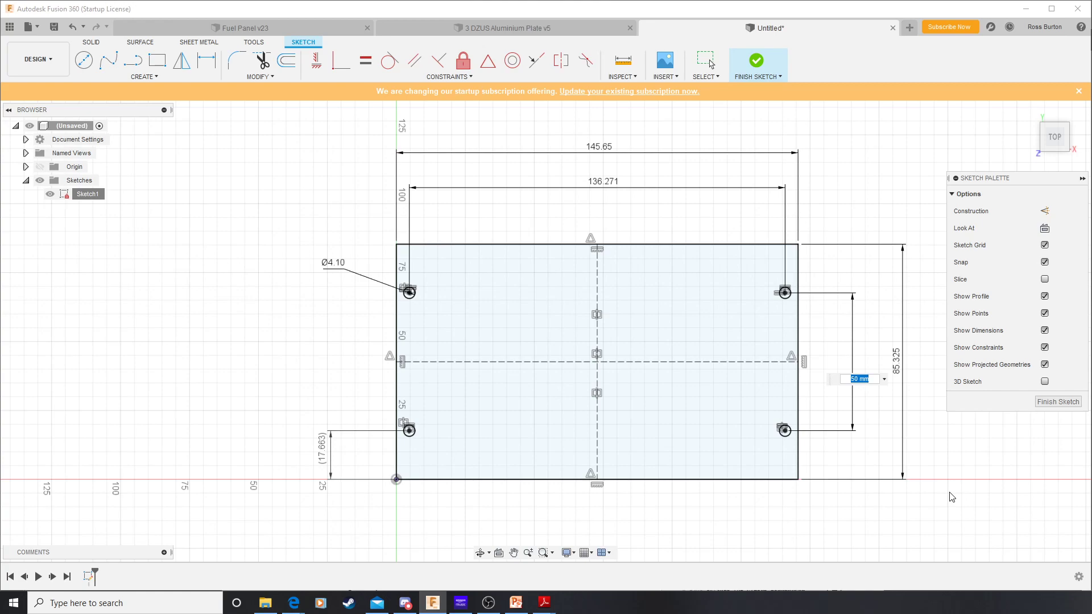
text(57.15)
key(Return)
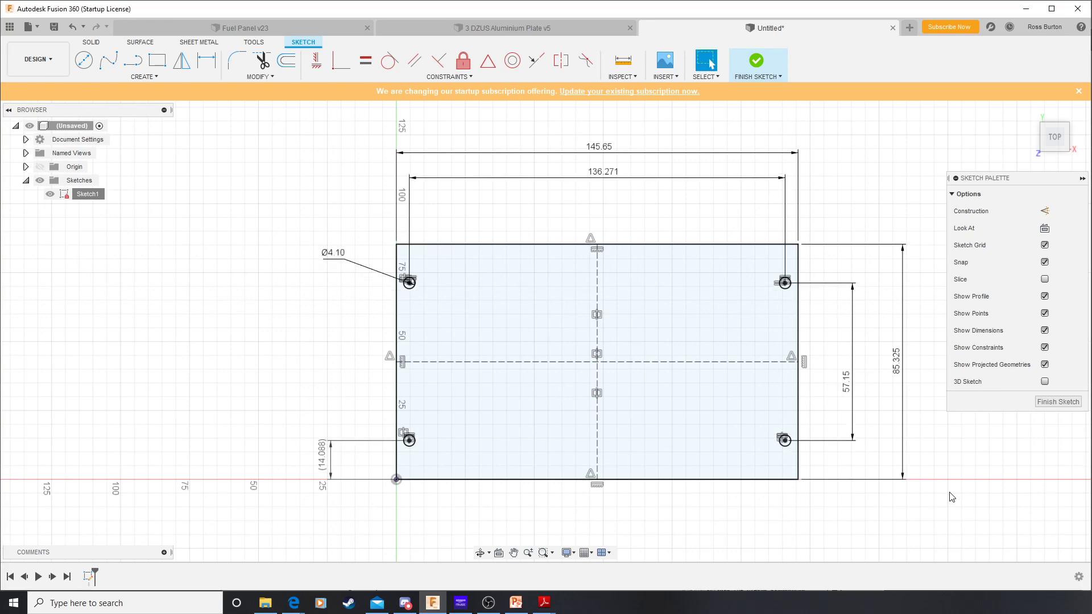
Set the vertical spacing between the right-hand circles to 1 inch to try entering imperial units
double_click(848, 384)
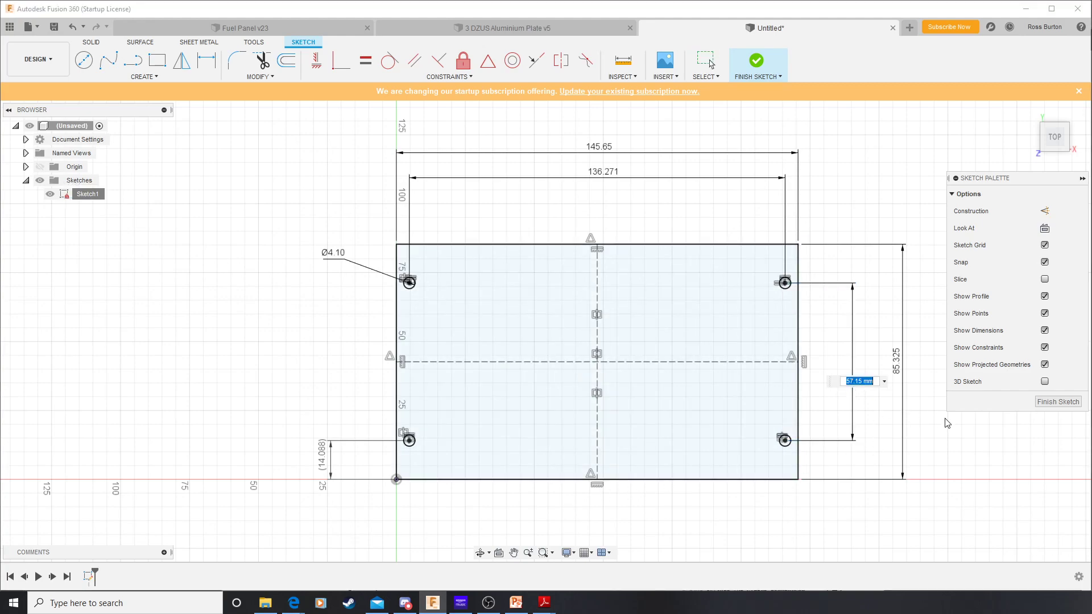
text(1)
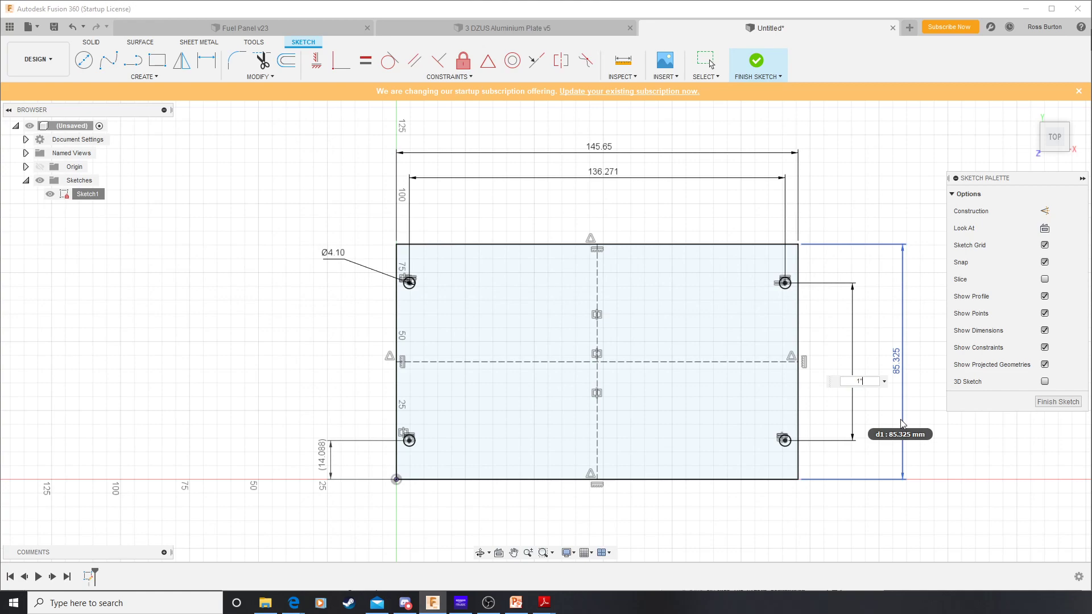
key(Return)
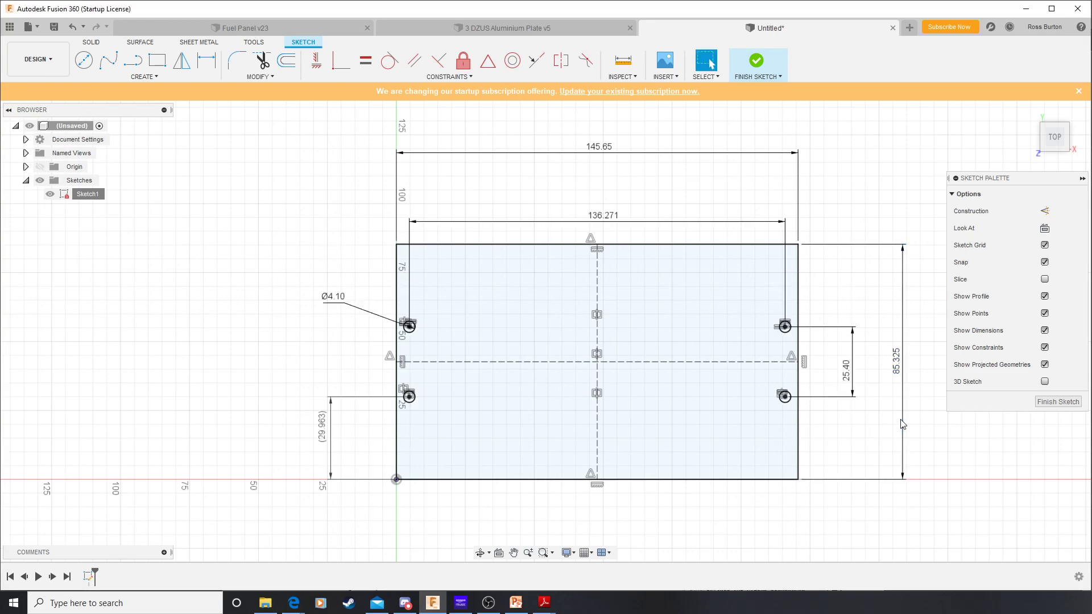
Set the vertical circle spacing with the expression 10+10, and restore it to 57.15 mm
double_click(853, 373)
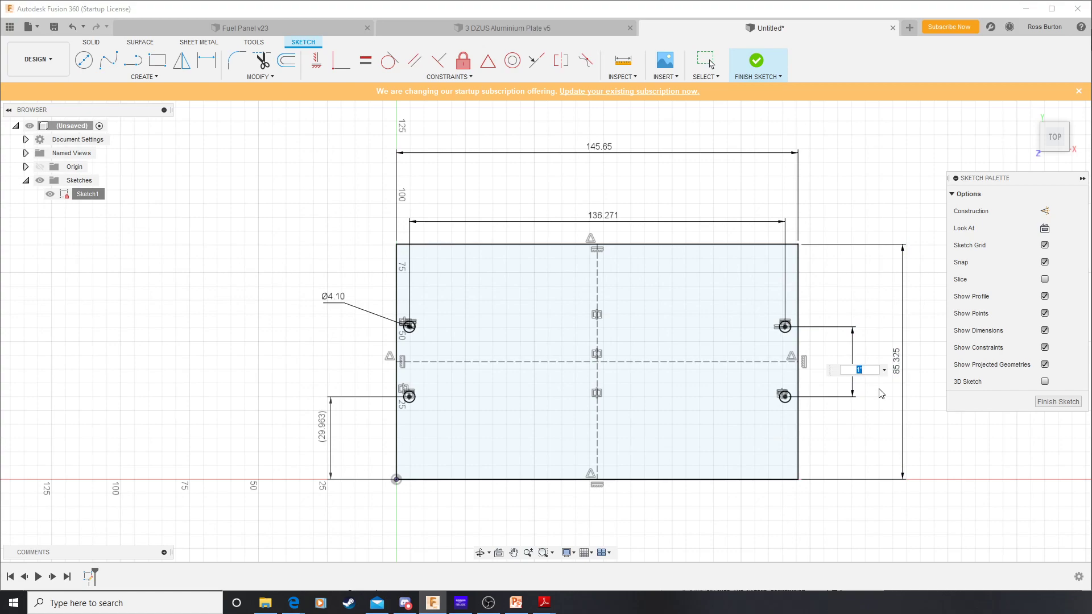
text(10+10)
key(Return)
double_click(846, 375)
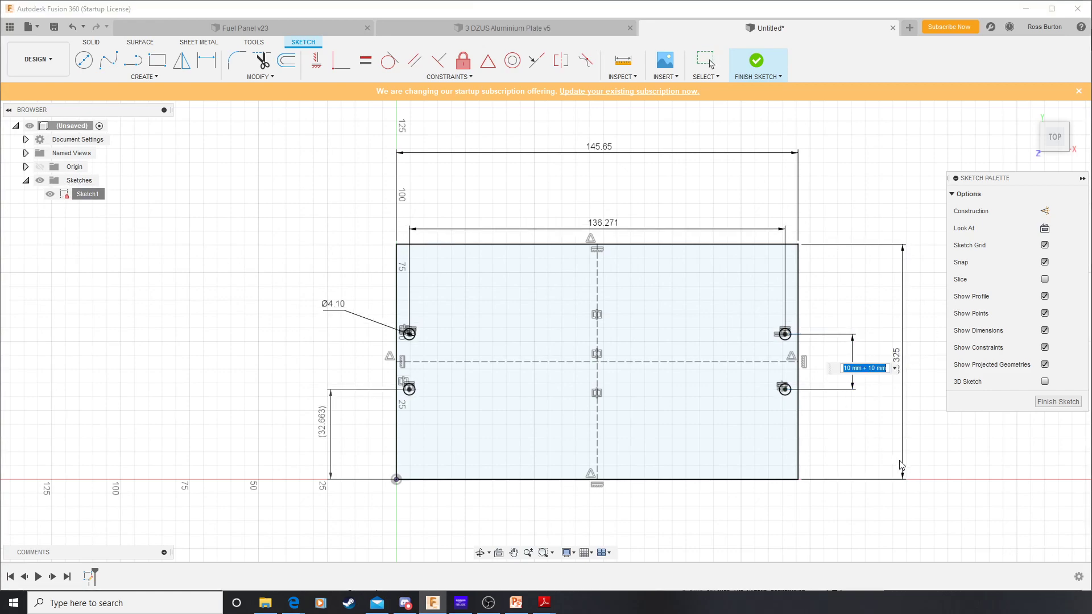
text(57.15)
key(Return)
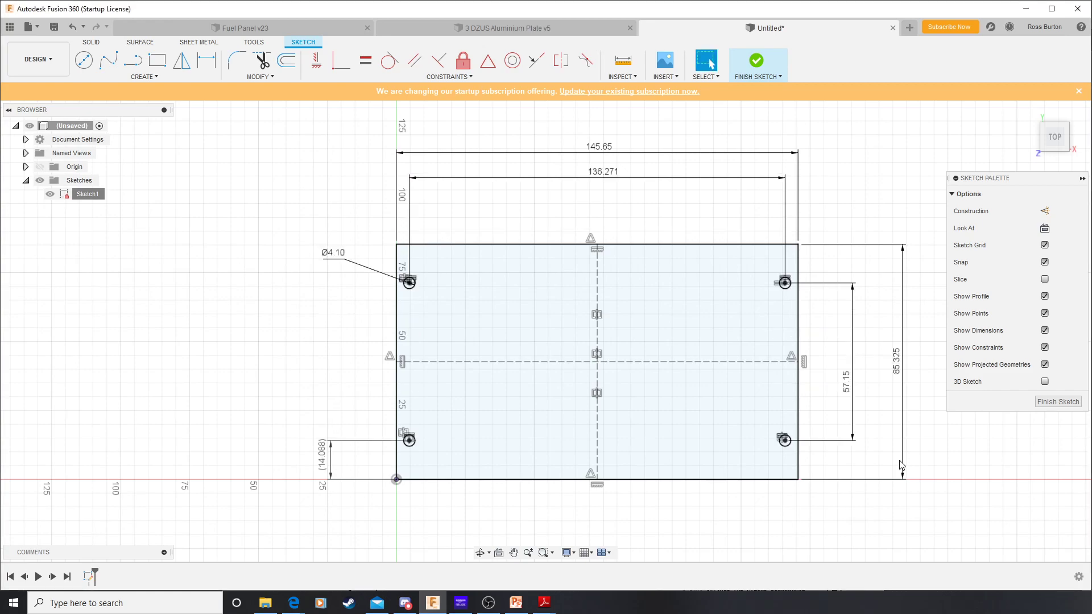
Link the vertical circle spacing to the horizontal spacing dimension d4, and replace the link with 57.15 mm
double_click(846, 380)
click(898, 369)
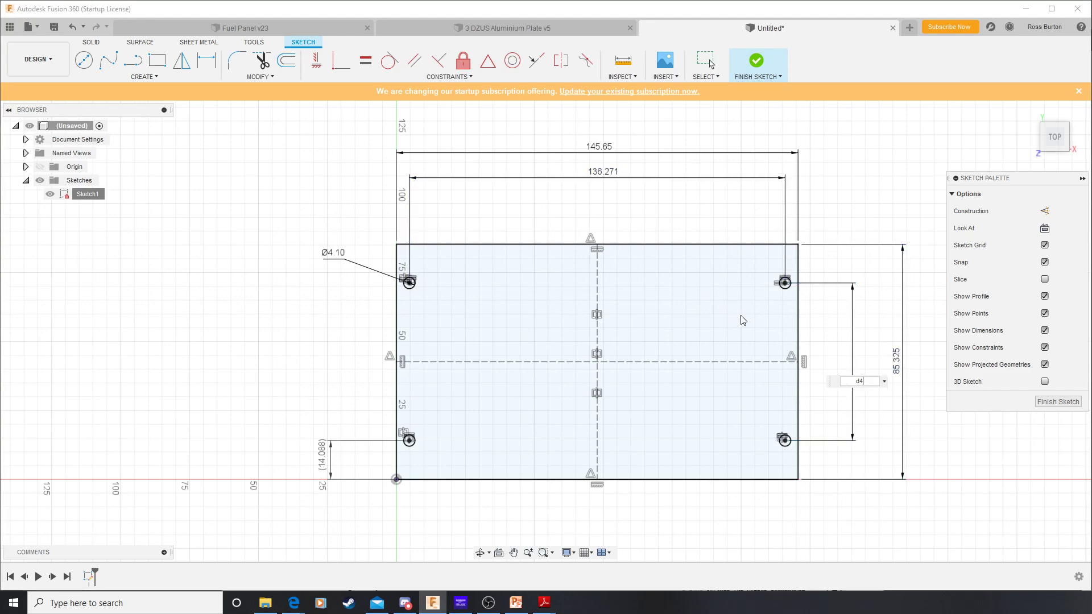
key(Return)
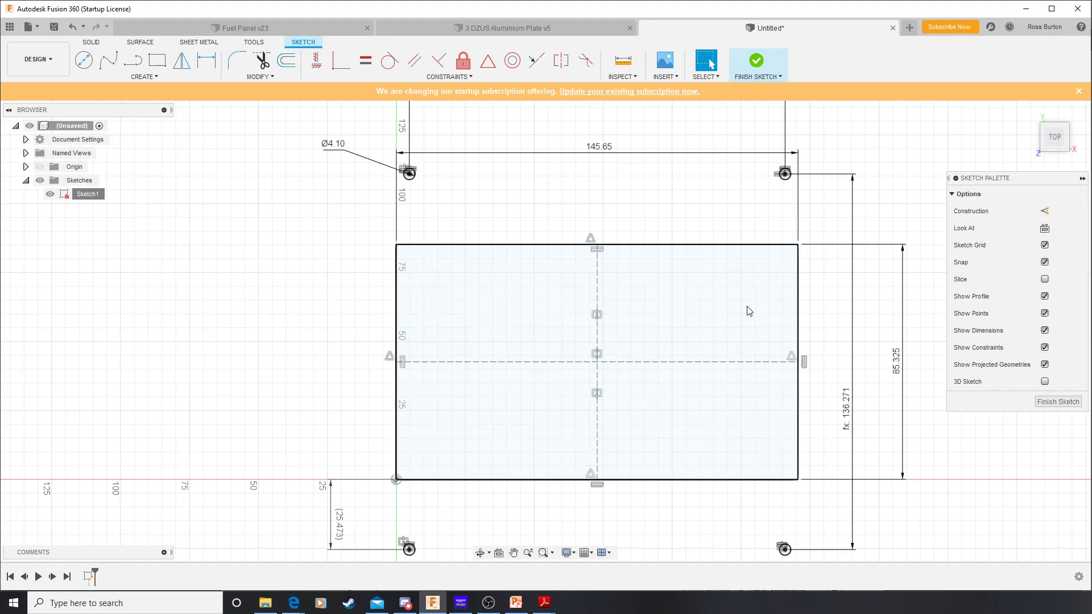
double_click(848, 411)
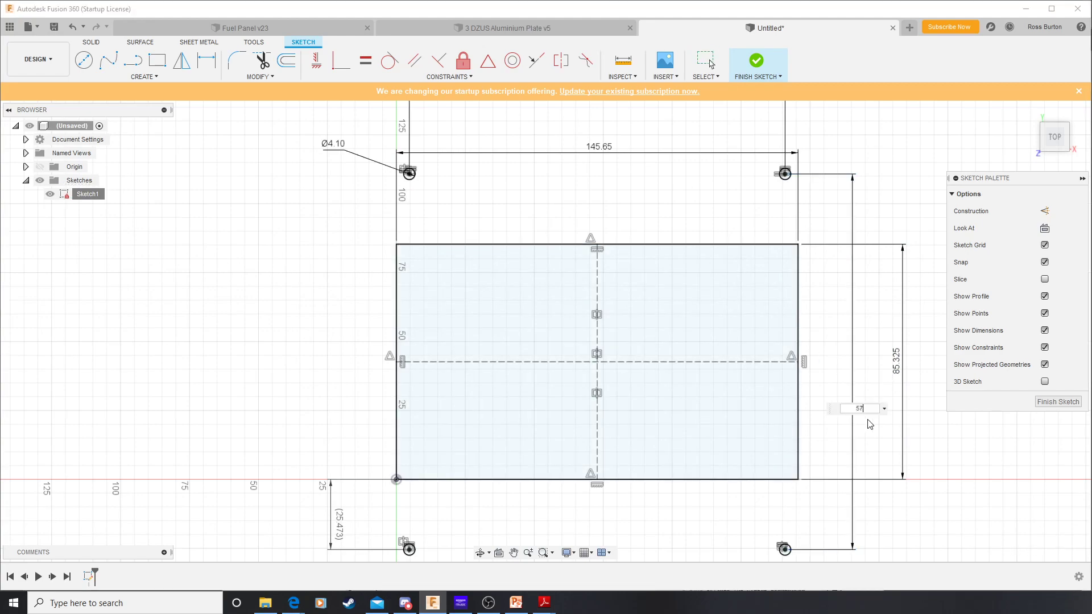
text(57.15)
key(Return)
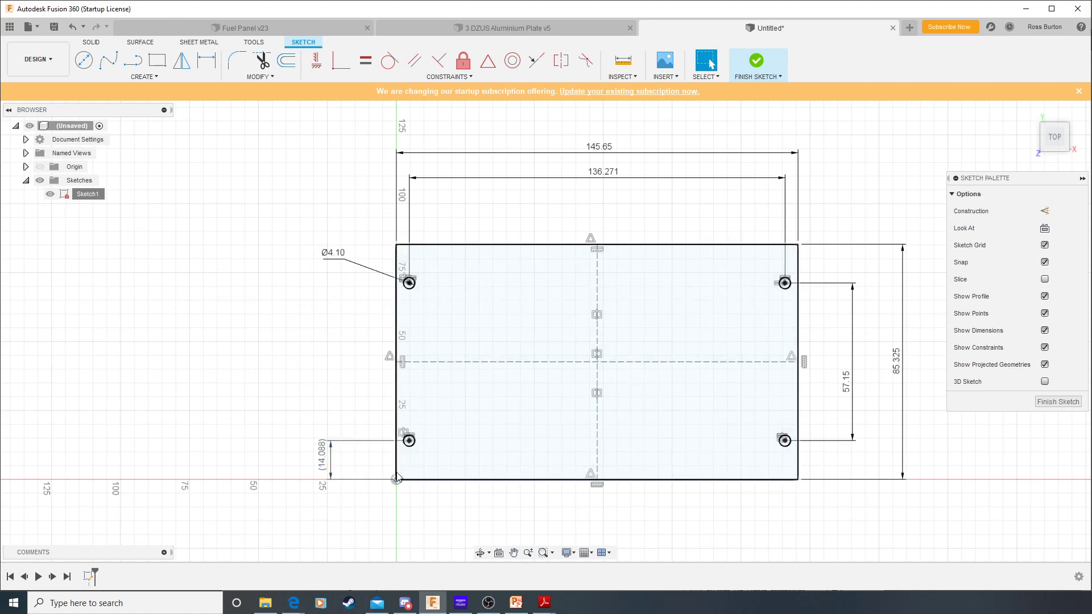
Finish the sketch and extrude the plate profile around the four holes 2 mm as a new body
click(1046, 402)
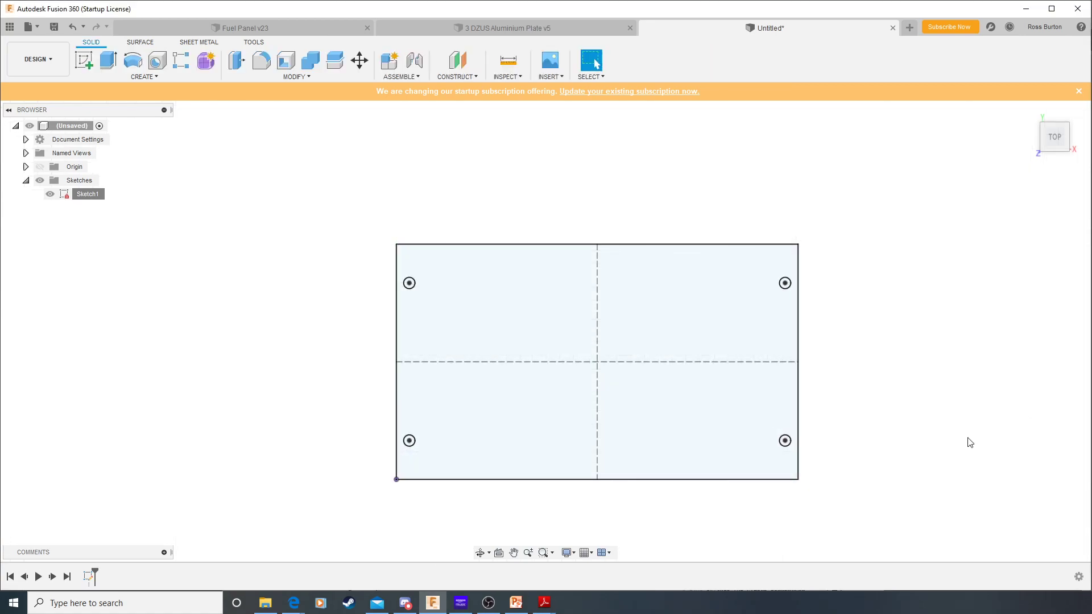
mouse_move(1070, 142)
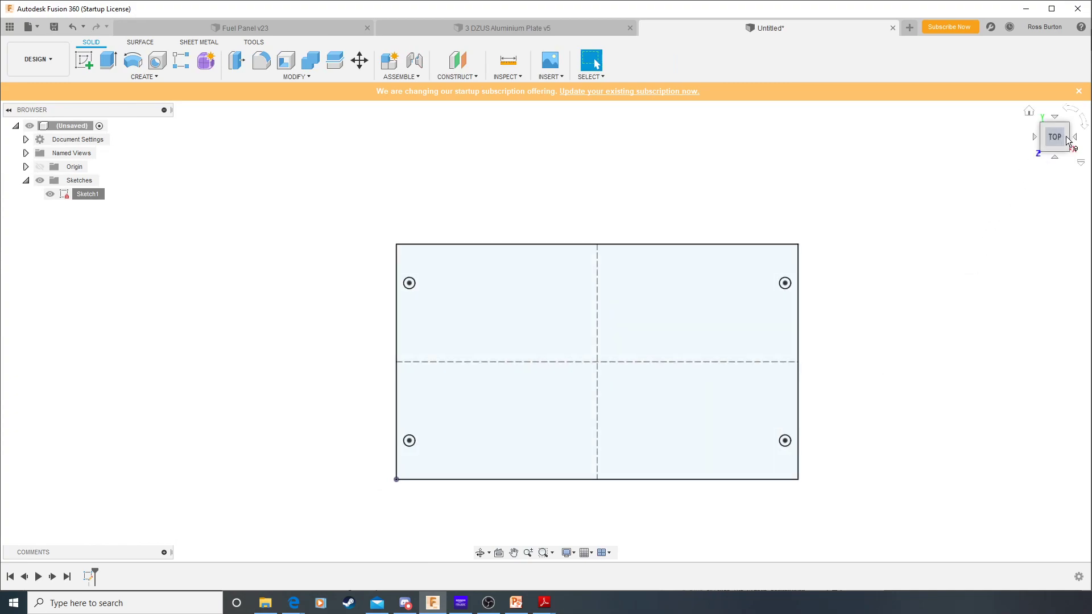
click(1030, 112)
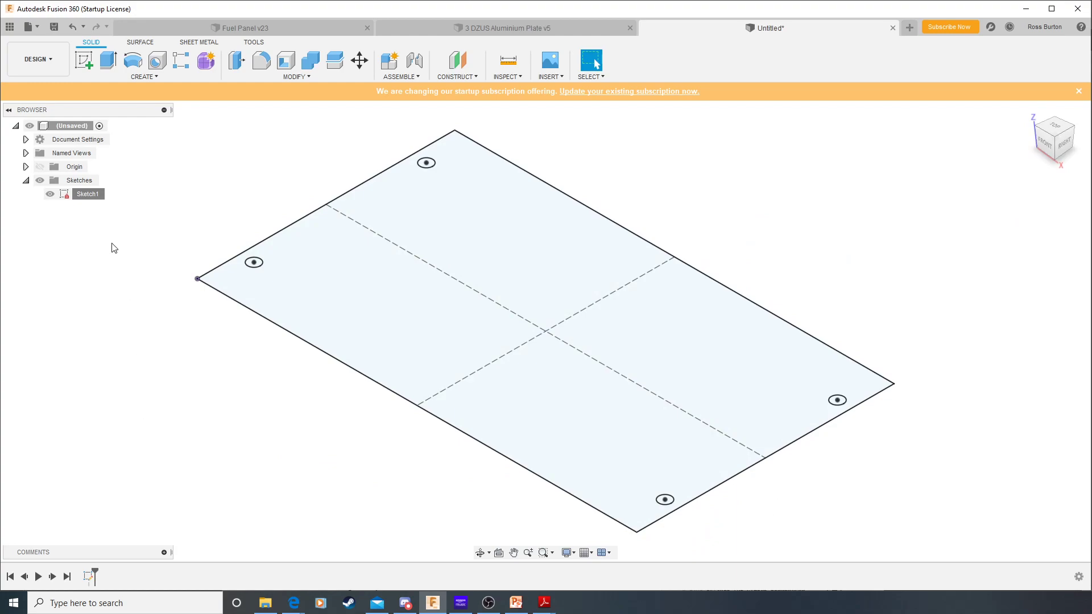
click(108, 61)
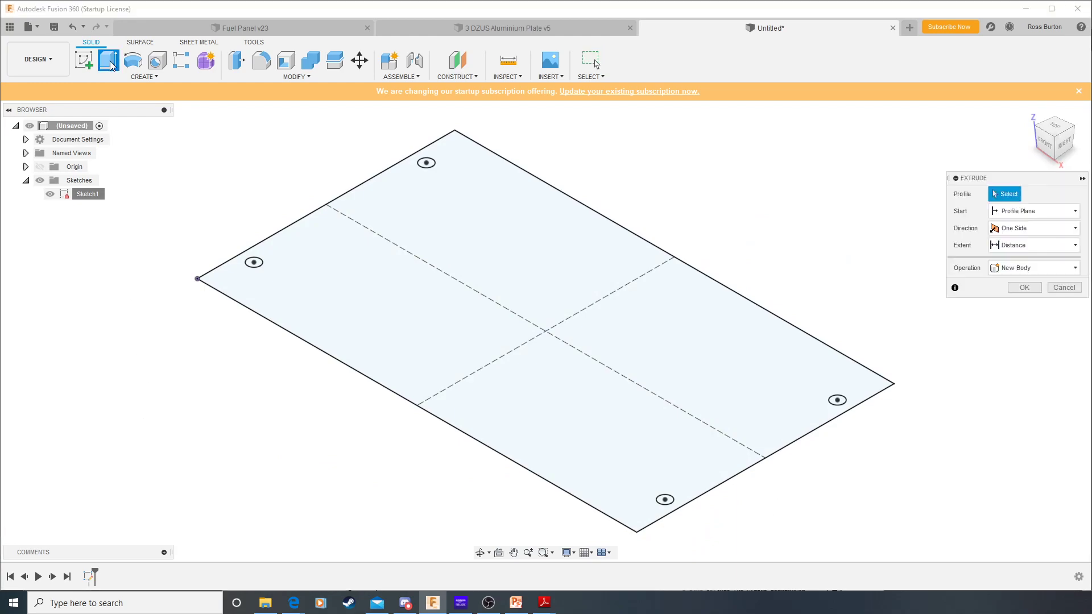
click(402, 340)
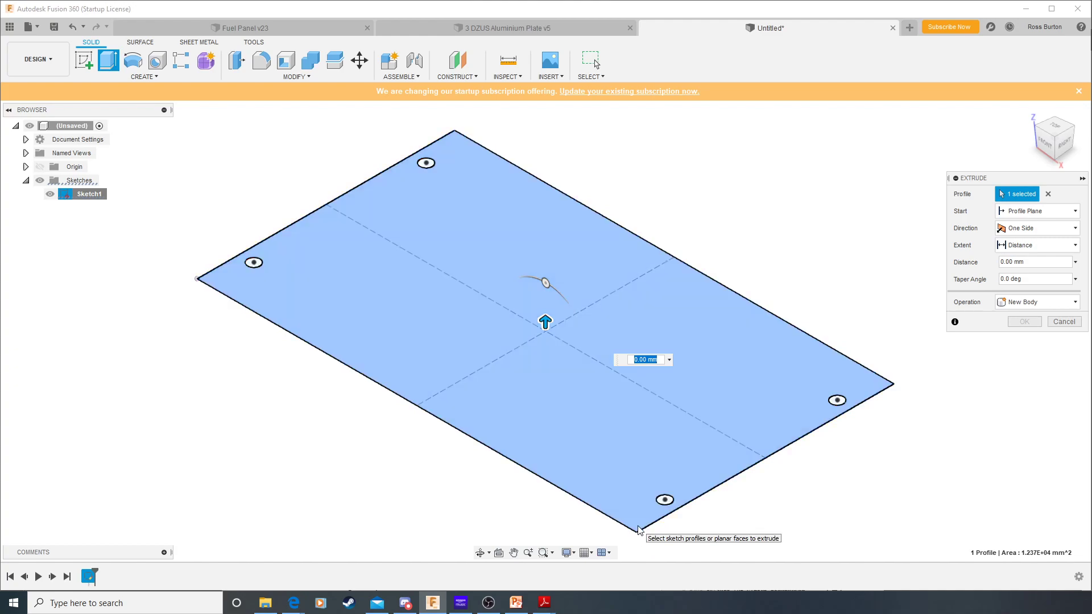
text(2)
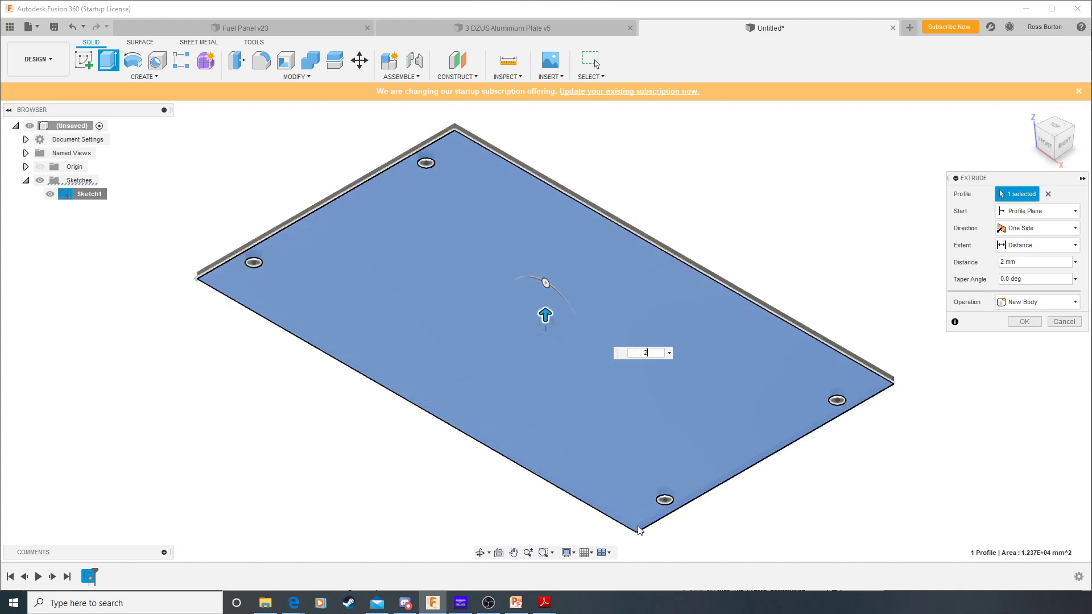
key(Return)
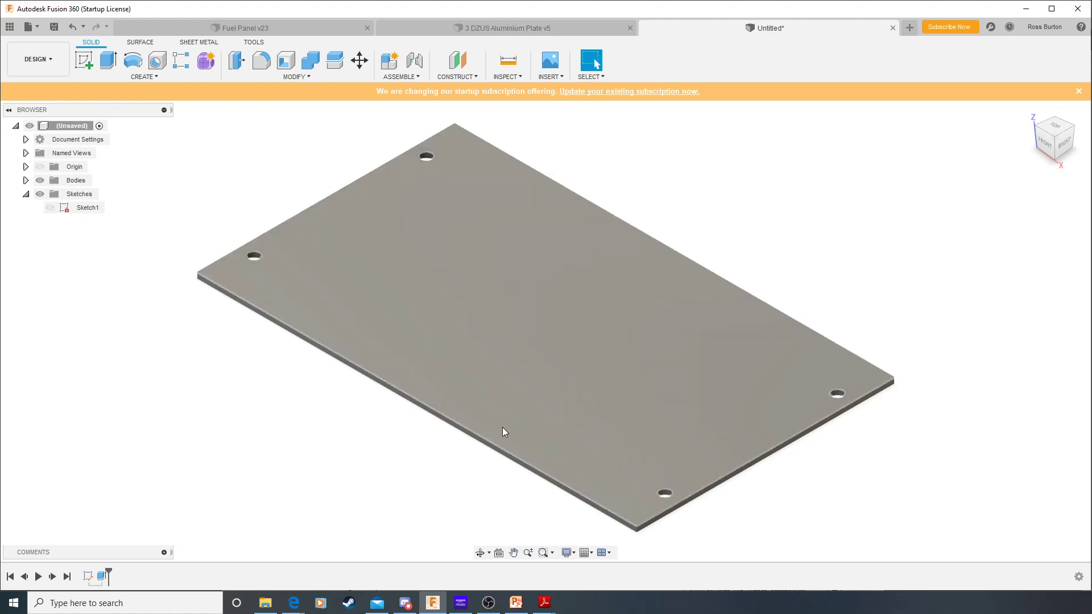
Examine the base sketch of the 3 DZUS Aluminium Plate v5 design and compare that plate with the new four-hole plate
click(548, 33)
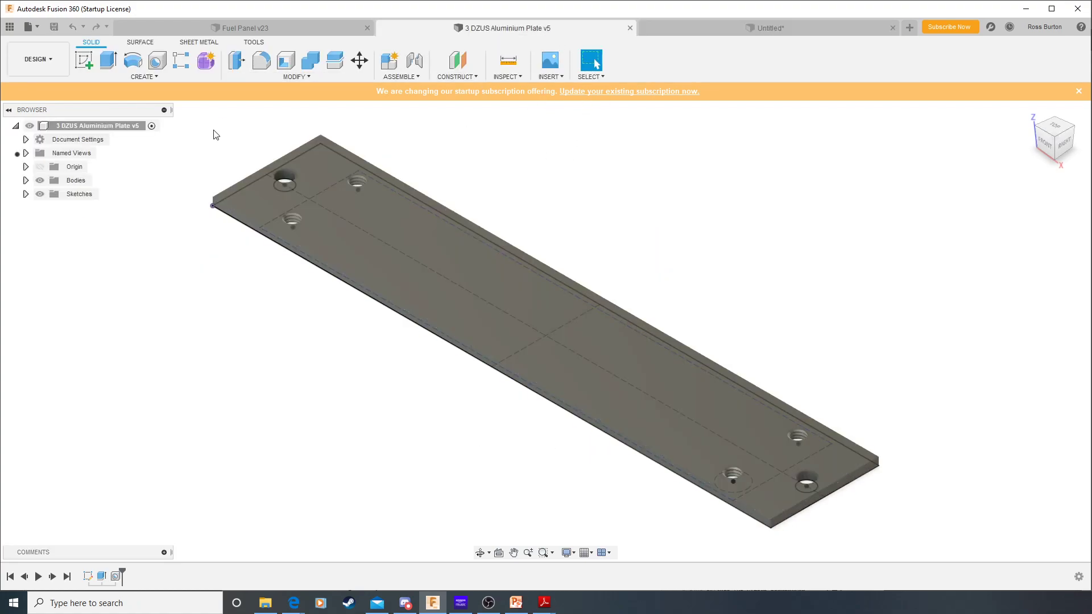
scroll(593, 377, down, 1)
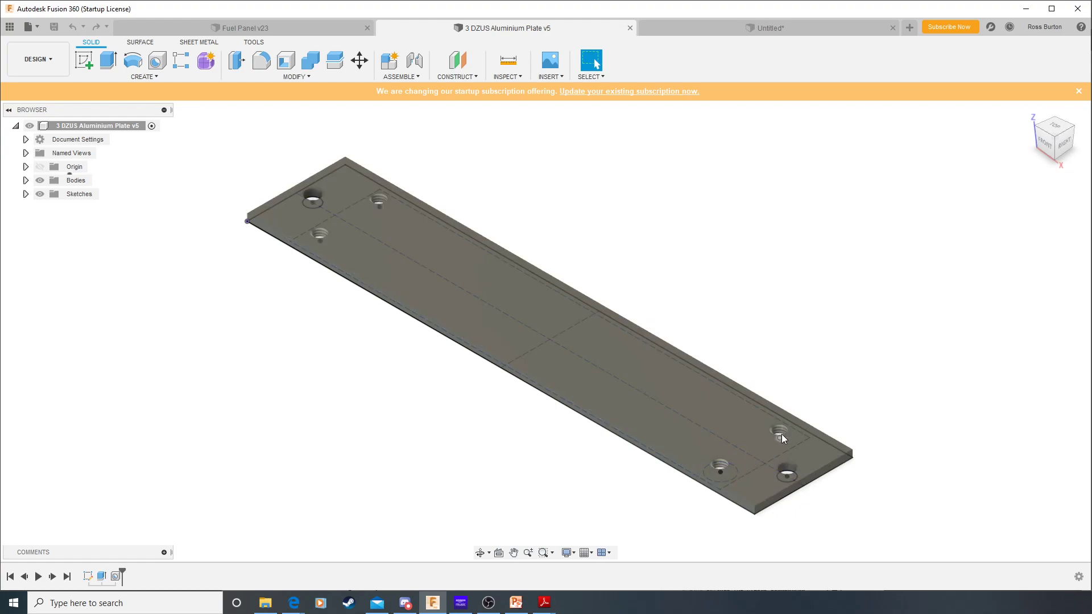
right_click(87, 577)
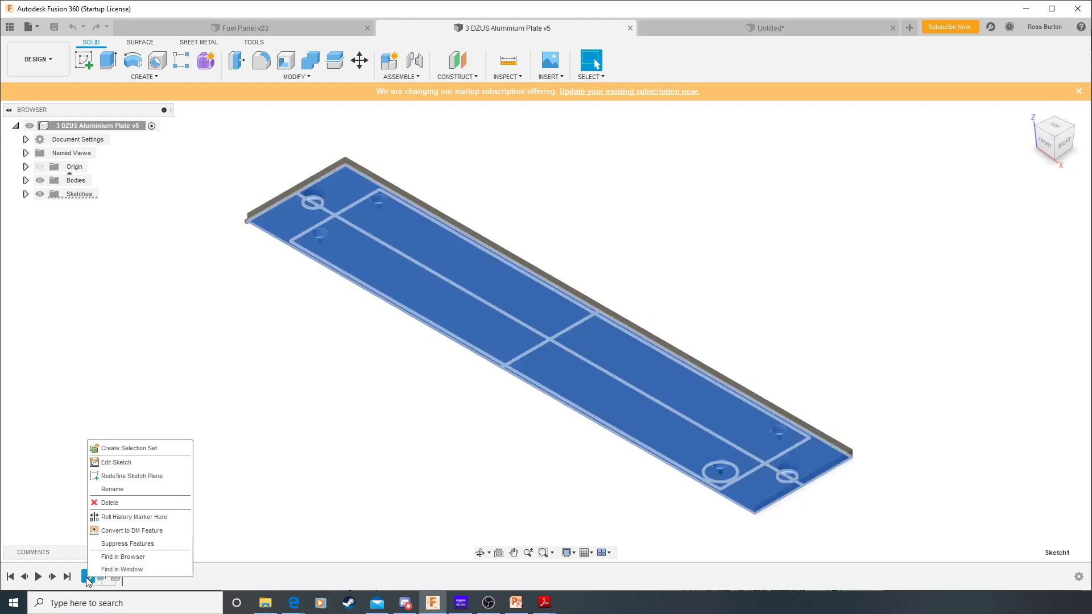
click(125, 462)
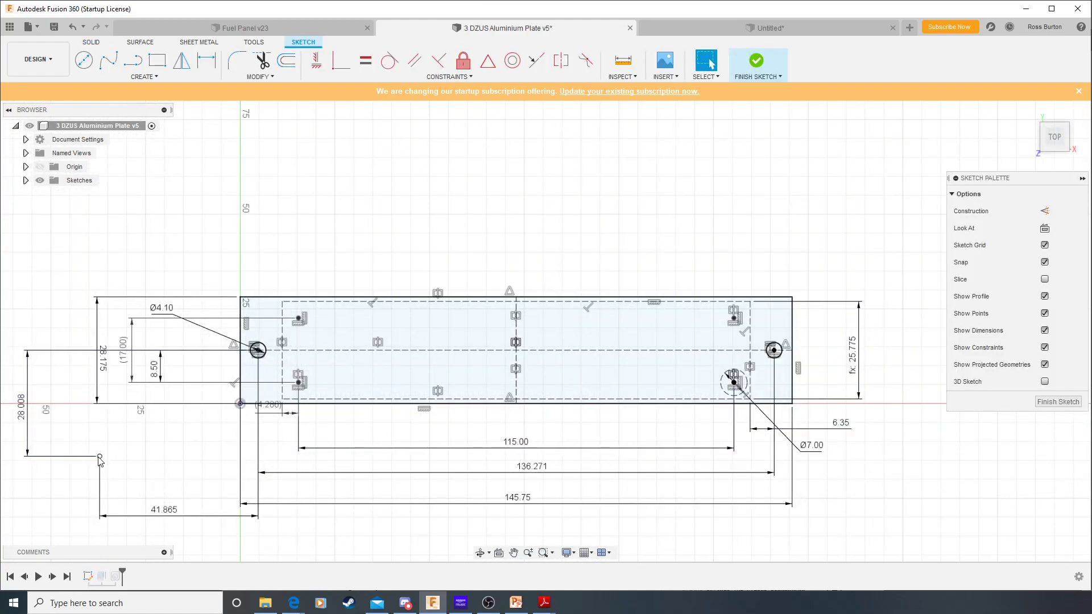
click(1044, 405)
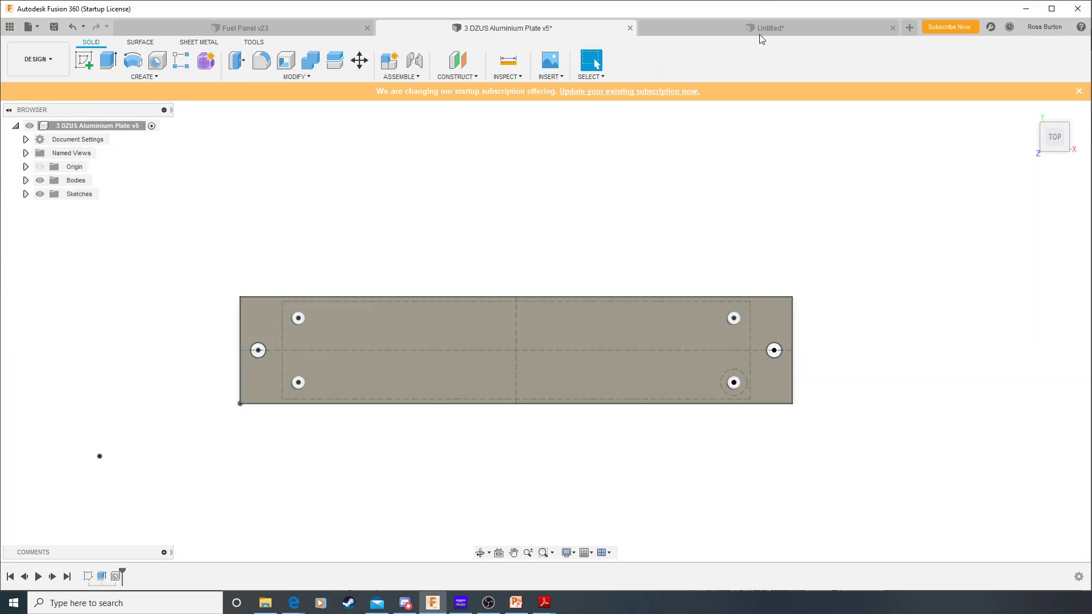
click(759, 31)
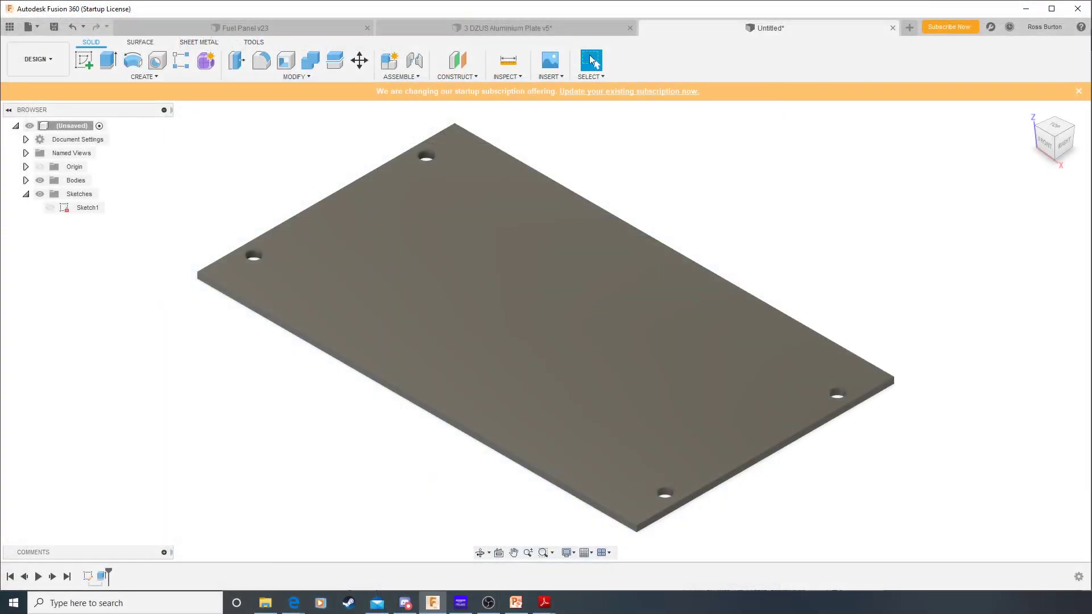
click(564, 32)
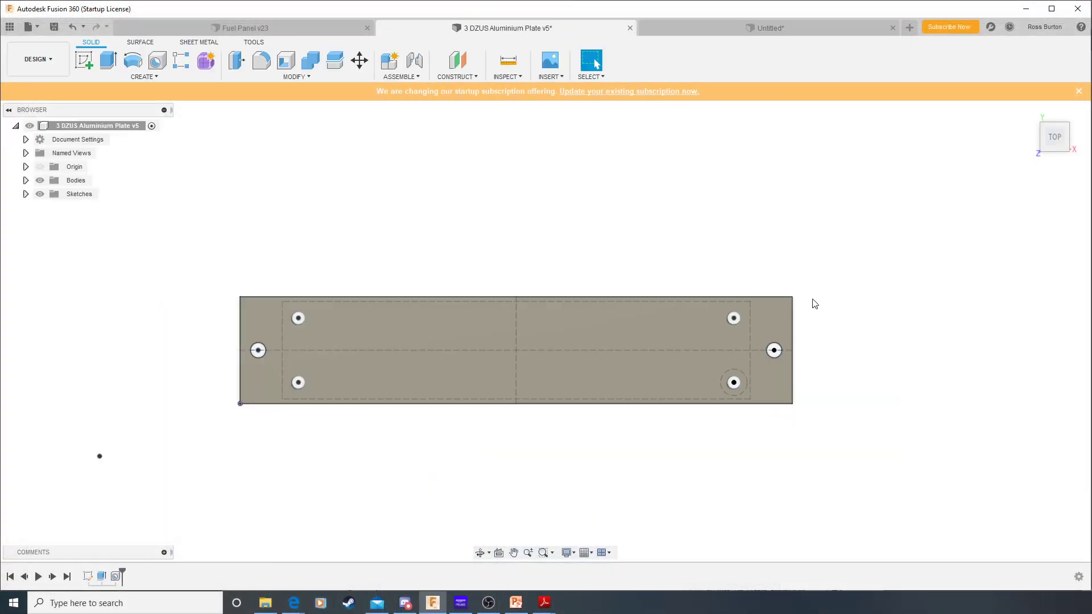